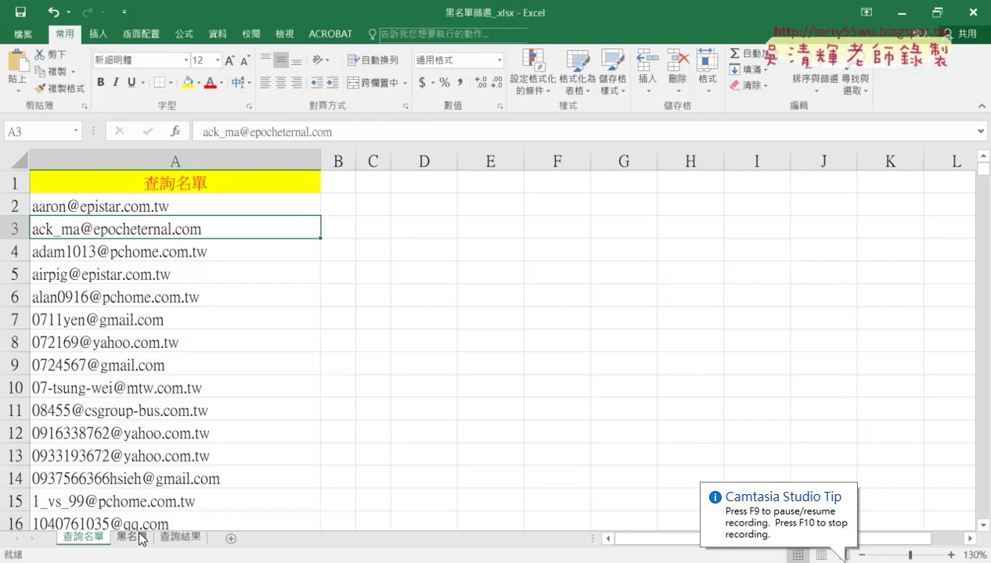
Look through the 黑名單 sheet's email list down to its last entry.
{"action": "left_click", "coordinate": [134, 538]}
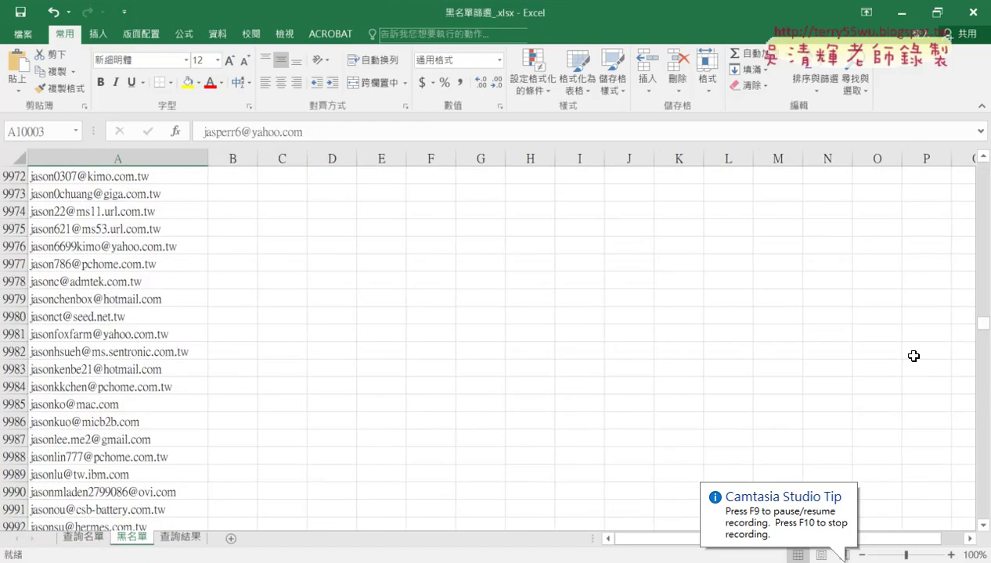
{"action": "left_click_drag", "start_coordinate": [983, 324], "coordinate": [983, 163]}
{"action": "left_click", "coordinate": [111, 195]}
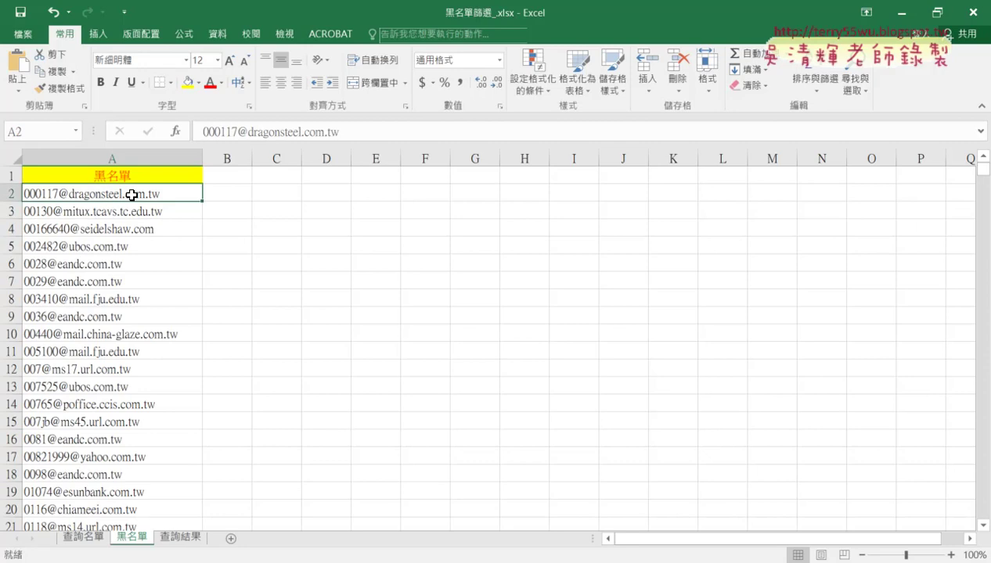
{"action": "key", "text": "ctrl+Down"}
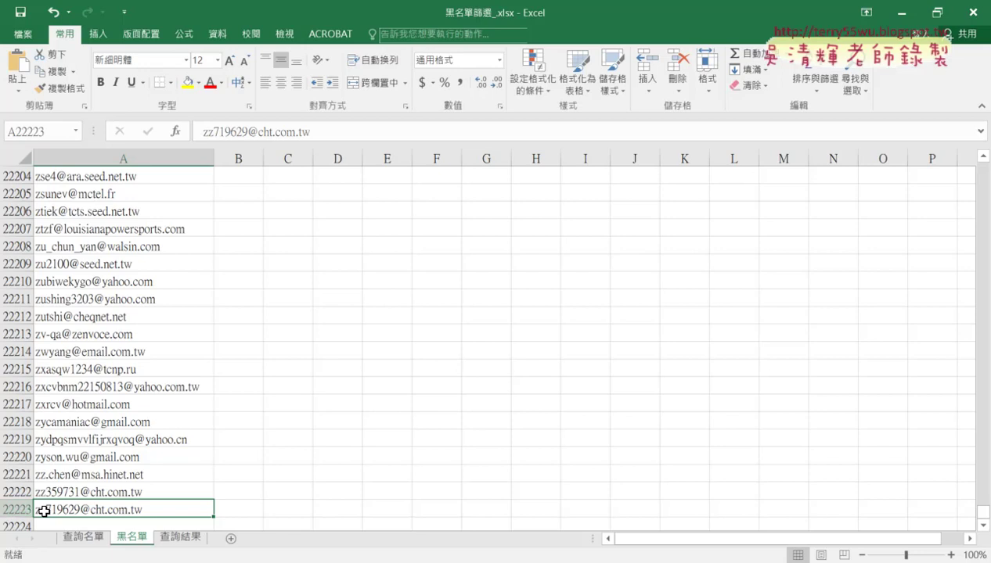
Check the 查詢名單 query list, which runs from A2 down to row 1000.
{"action": "left_click", "coordinate": [84, 538]}
{"action": "left_click", "coordinate": [186, 201]}
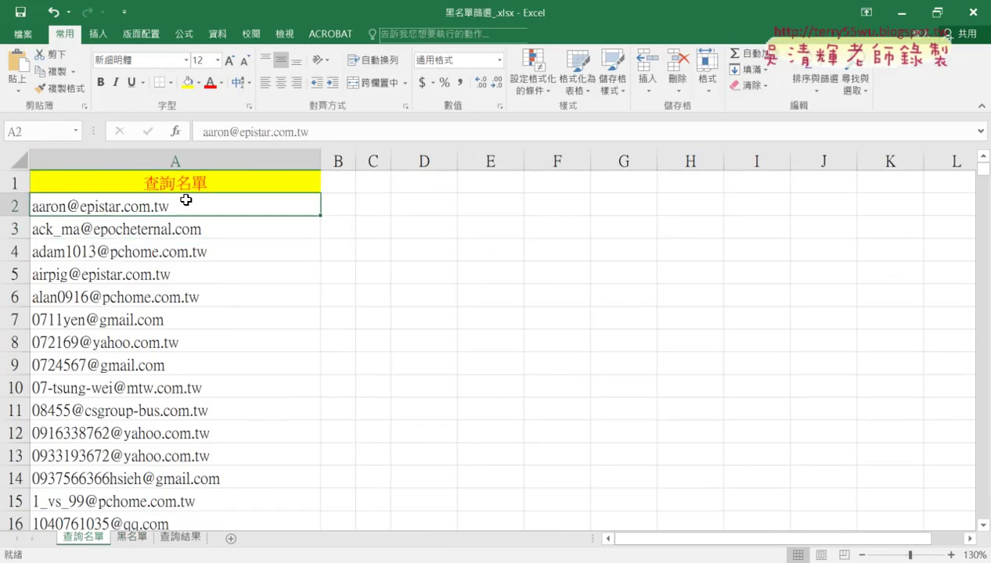
{"action": "key", "text": "ctrl+Down"}
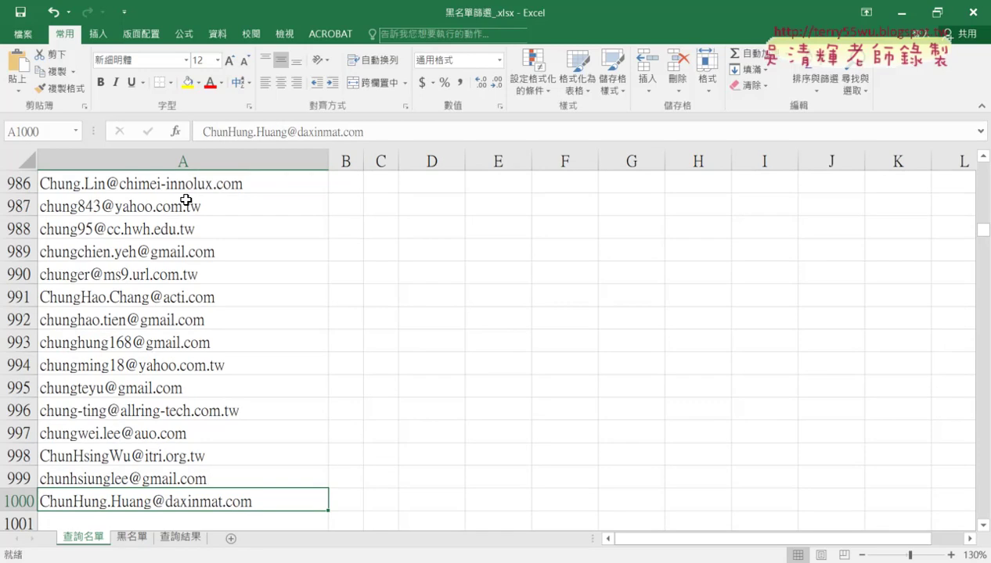
{"action": "key", "text": "ctrl+Up"}
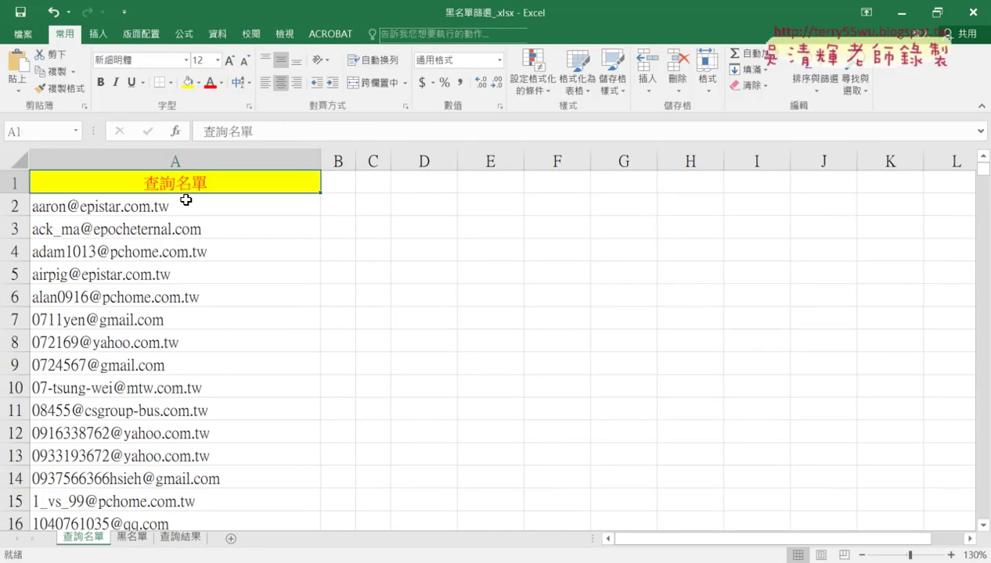
{"action": "left_click", "coordinate": [186, 200]}
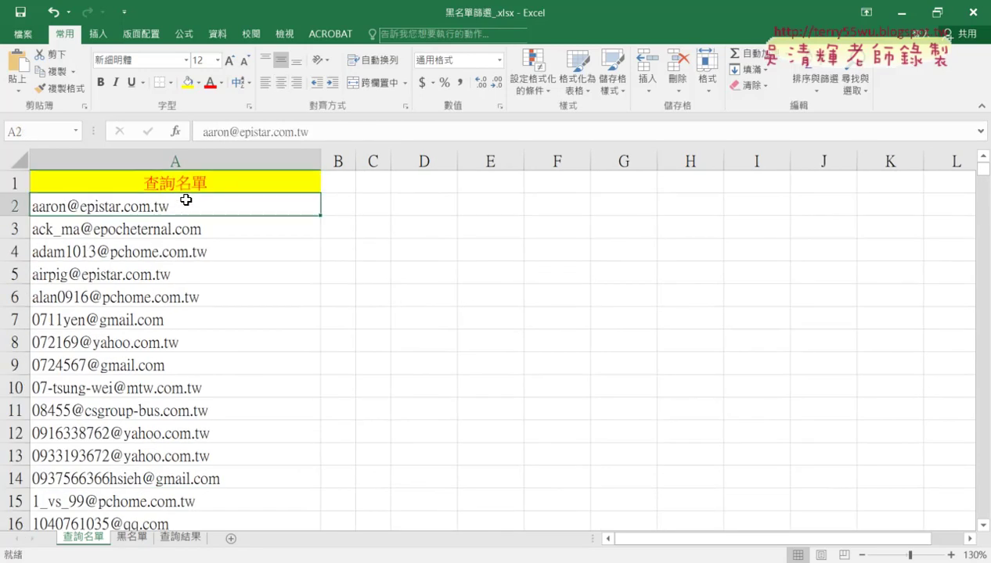
{"action": "left_click", "coordinate": [134, 538]}
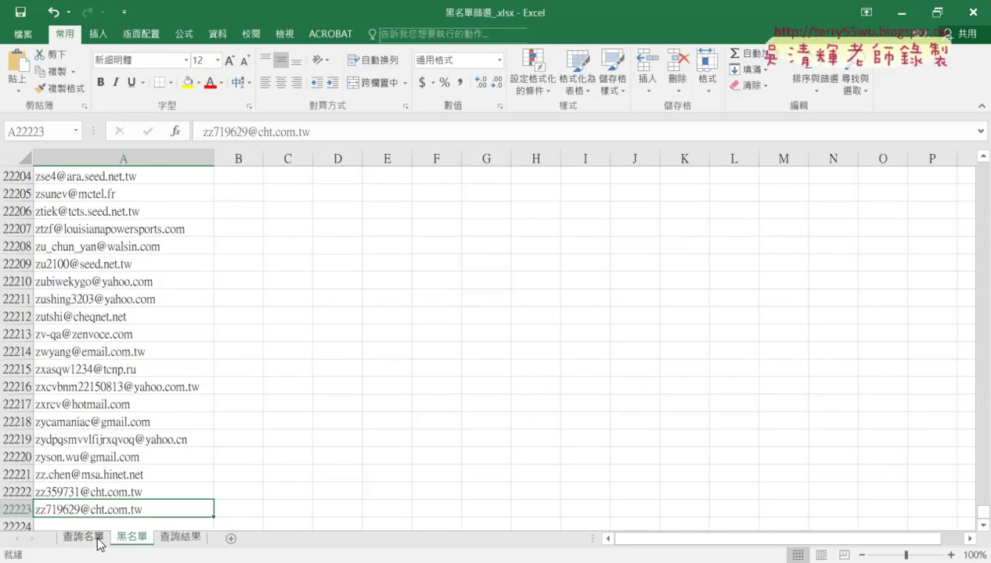
{"action": "left_click", "coordinate": [98, 537]}
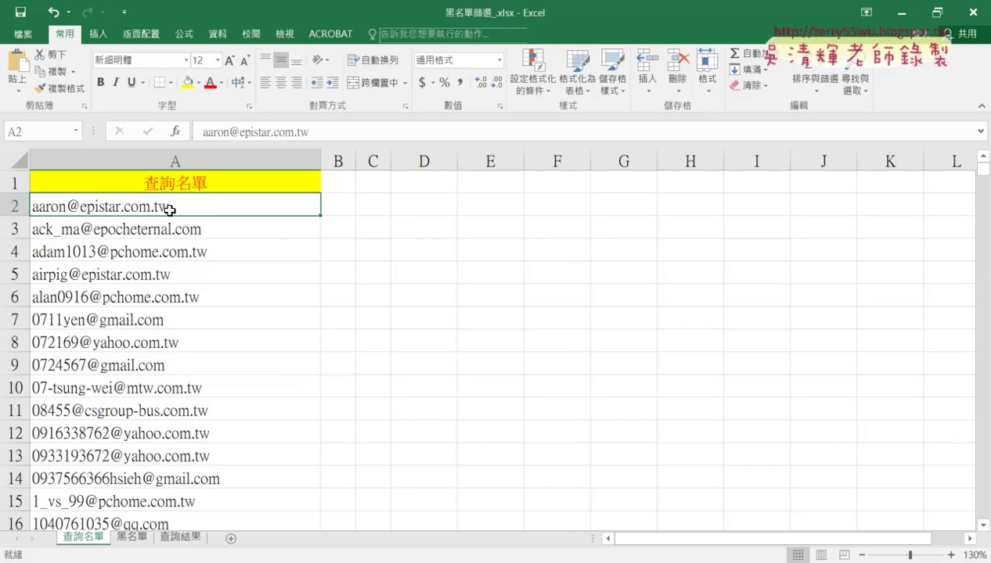
Search 黑名單 for the first query email from A2, locating it at row 823.
{"action": "key", "text": "ctrl+c"}
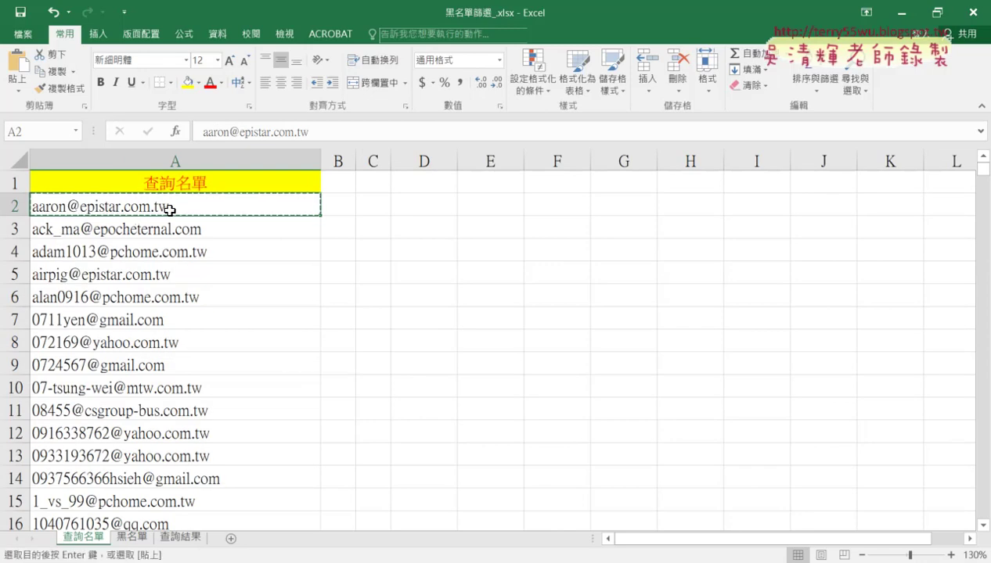
{"action": "left_click", "coordinate": [142, 539]}
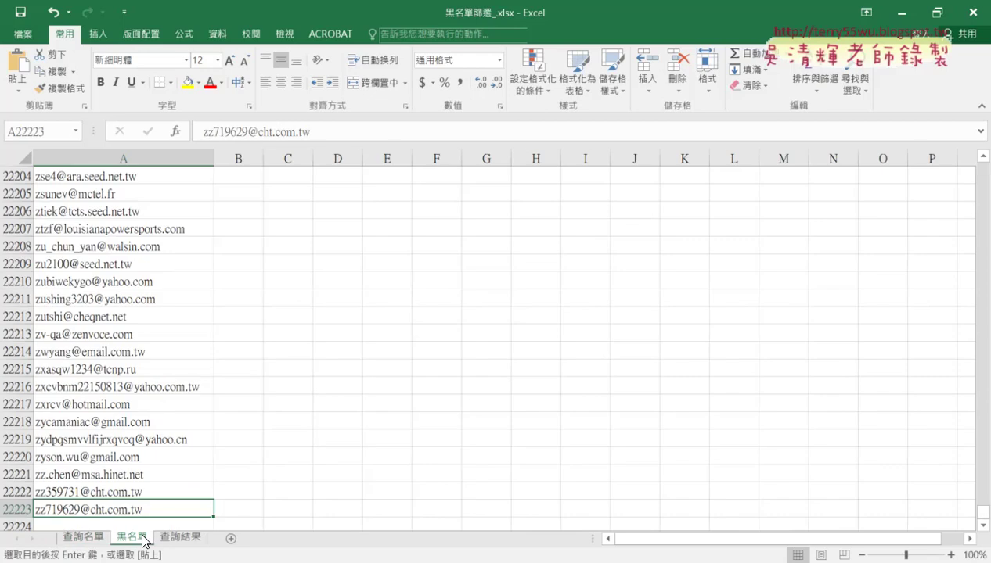
{"action": "key", "text": "ctrl+f"}
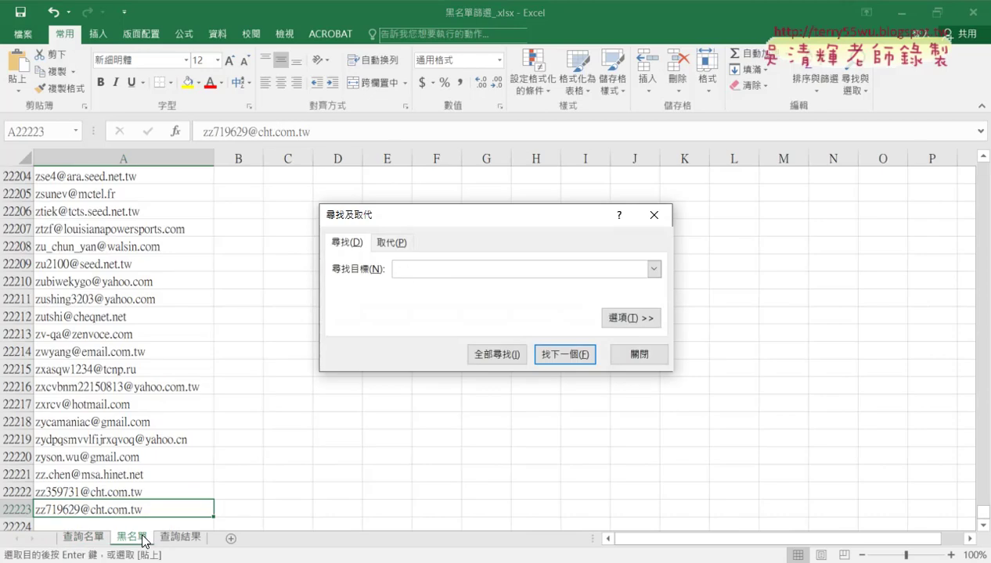
{"action": "key", "text": "ctrl+v"}
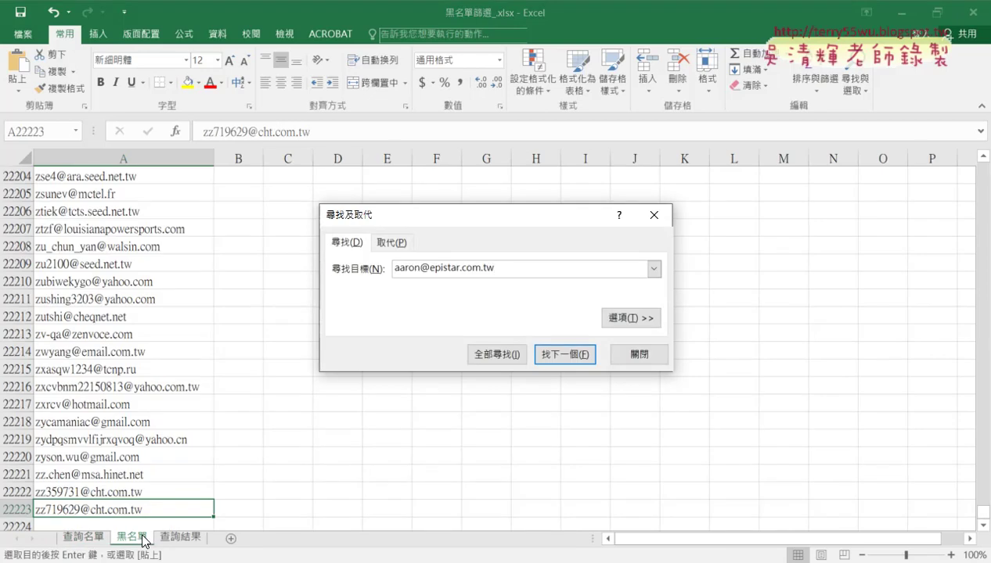
{"action": "left_click", "coordinate": [557, 356]}
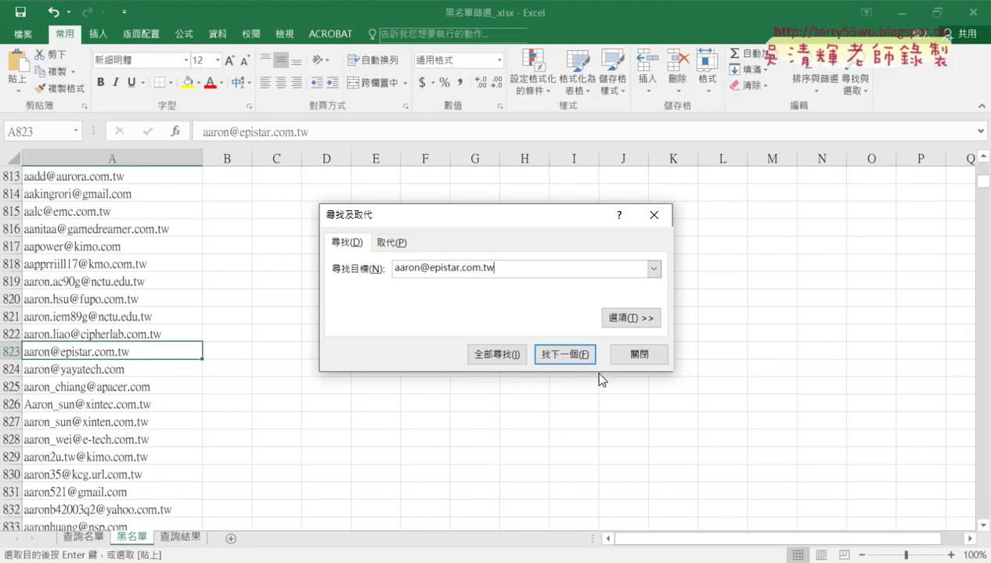
{"action": "left_click", "coordinate": [635, 357]}
{"action": "left_click", "coordinate": [83, 538]}
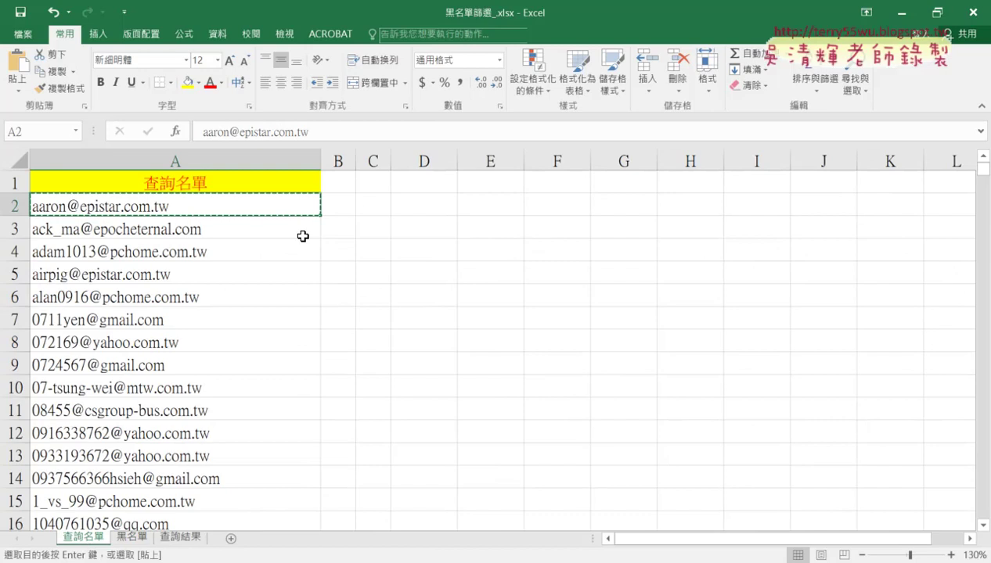
{"action": "left_click", "coordinate": [340, 207]}
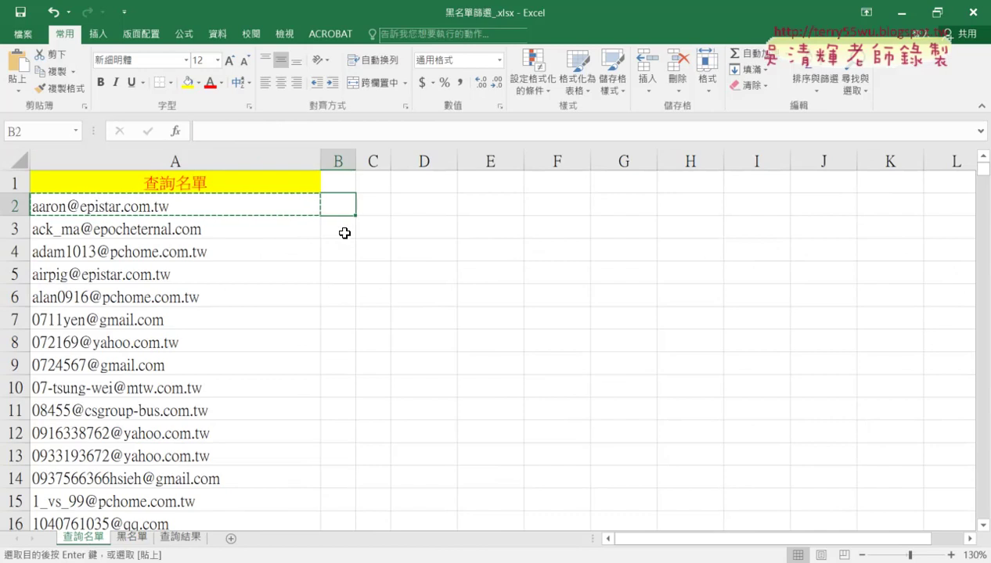
{"action": "left_click", "coordinate": [344, 233]}
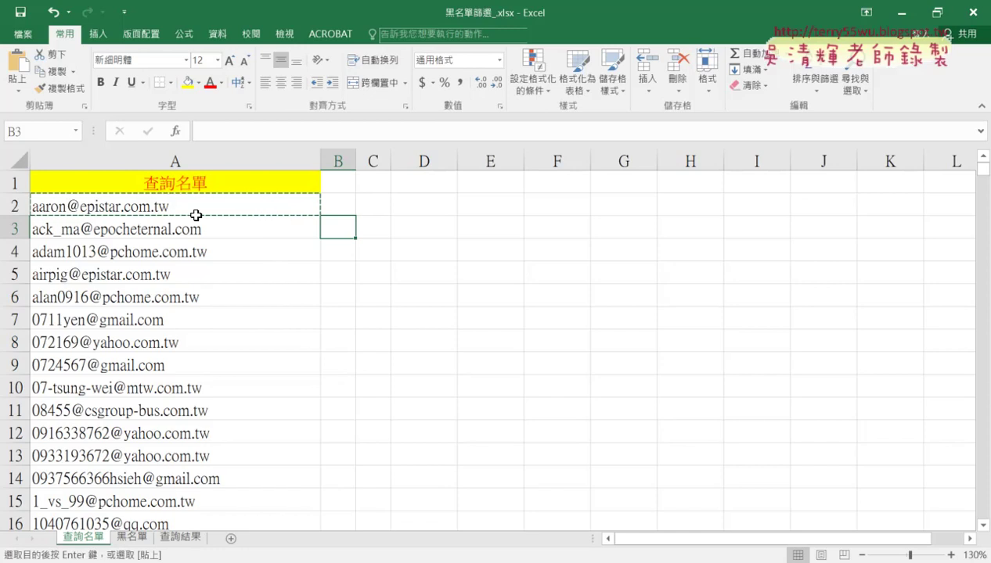
{"action": "left_click", "coordinate": [335, 206]}
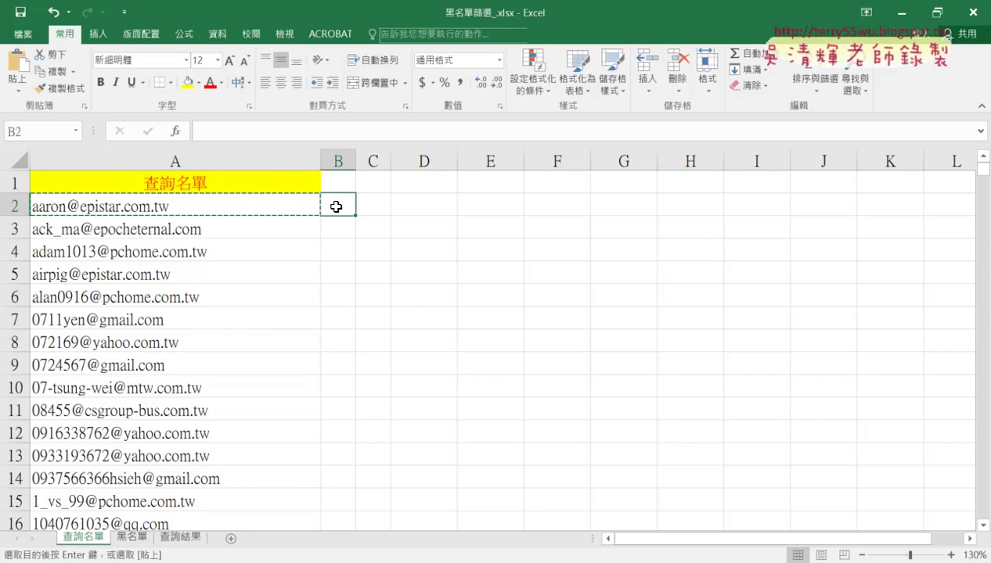
{"action": "left_click", "coordinate": [130, 538]}
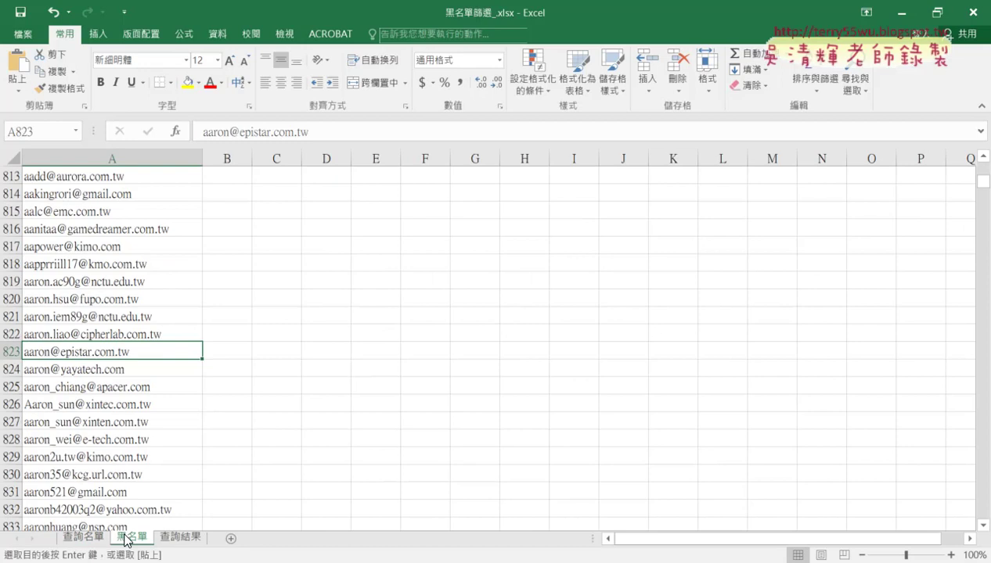
{"action": "left_click", "coordinate": [94, 536]}
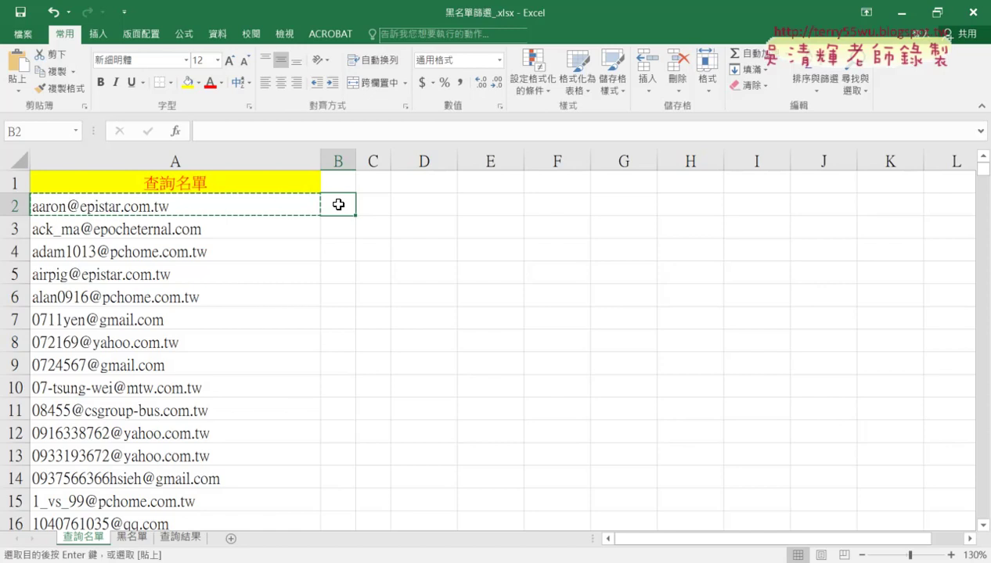
{"action": "key", "text": "Escape"}
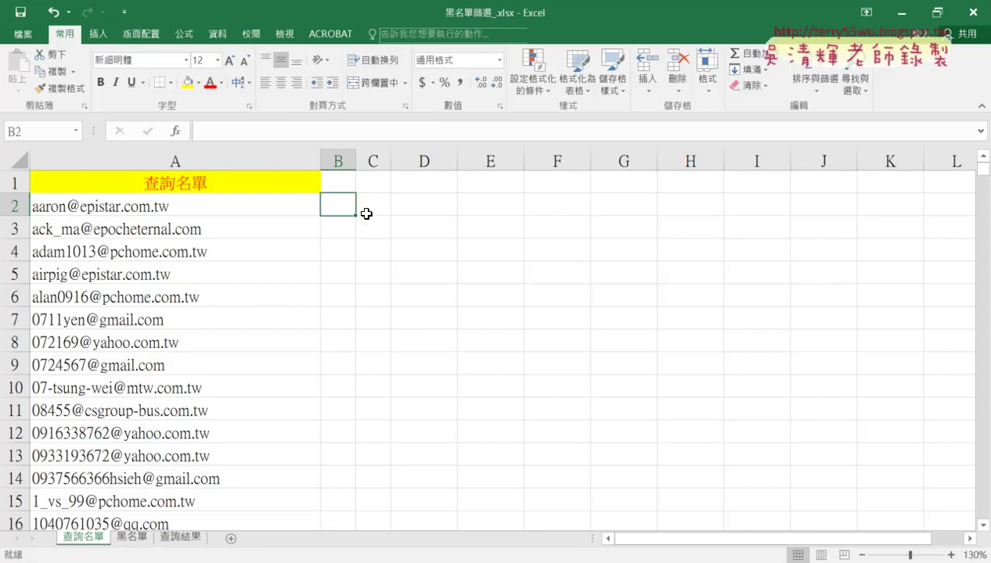
For B2, pick COUNTIF from the 統計 (Statistical) function category.
{"action": "left_click", "coordinate": [179, 131]}
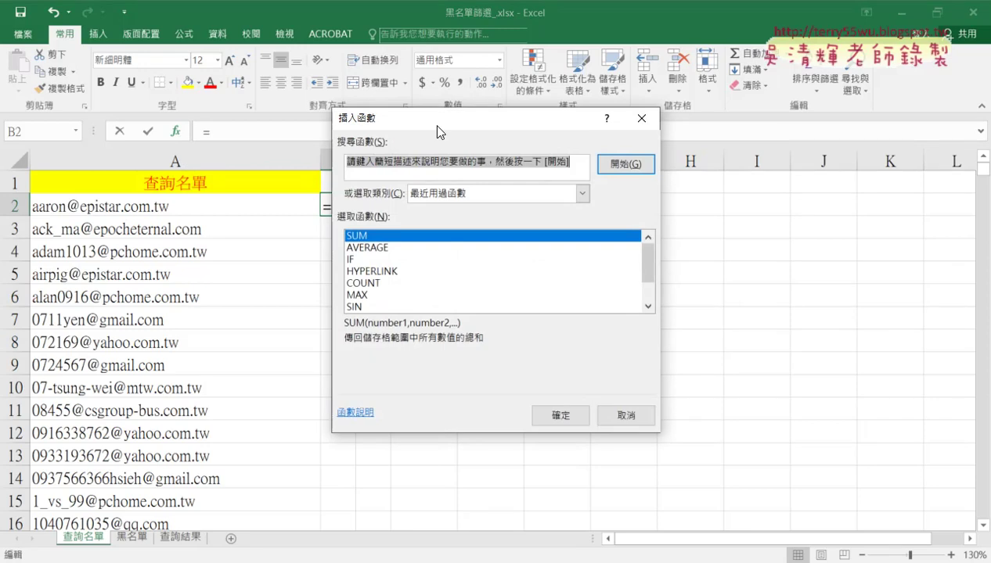
{"action": "left_click", "coordinate": [584, 173]}
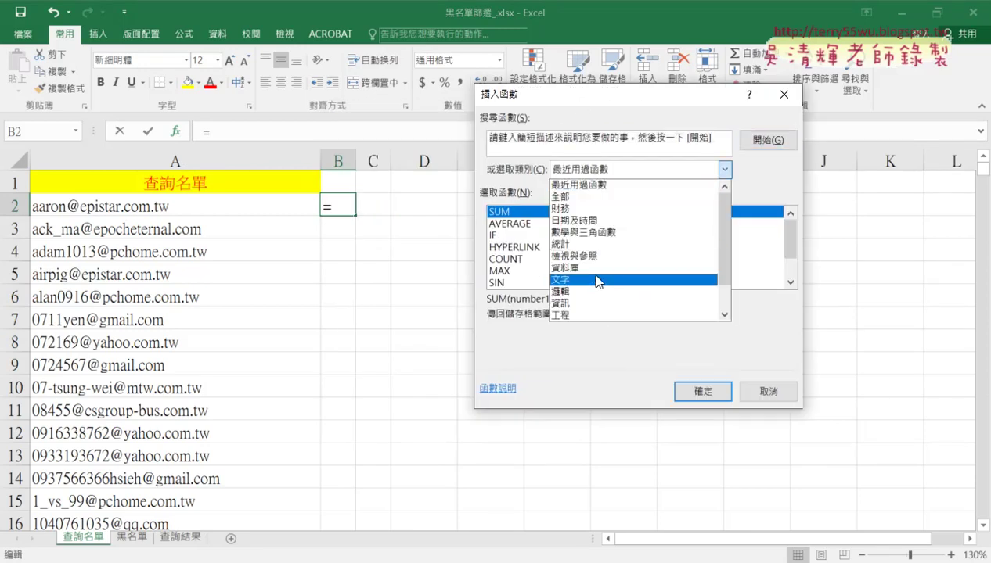
{"action": "left_click", "coordinate": [581, 244]}
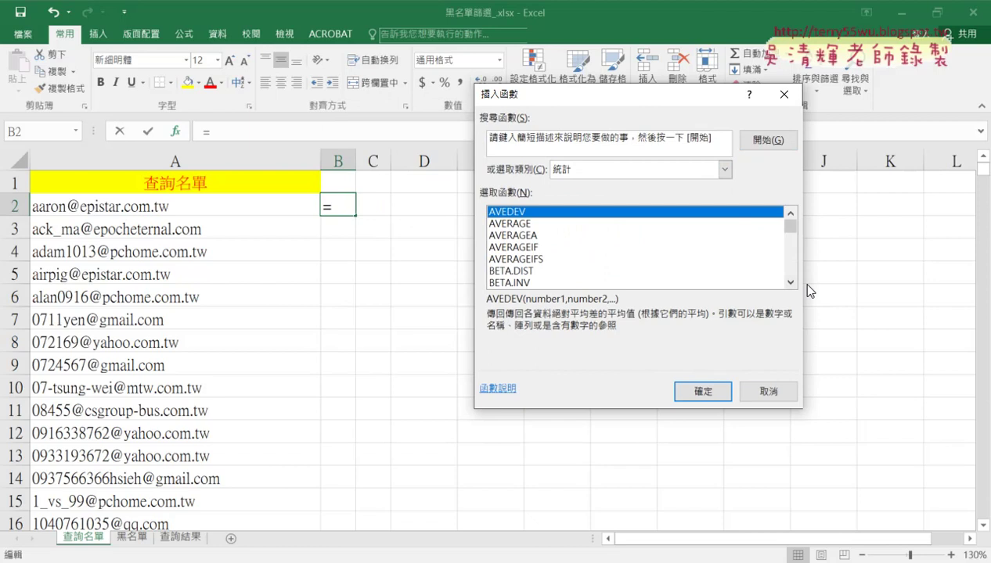
{"action": "left_click", "coordinate": [791, 282]}
{"action": "left_click", "coordinate": [791, 212]}
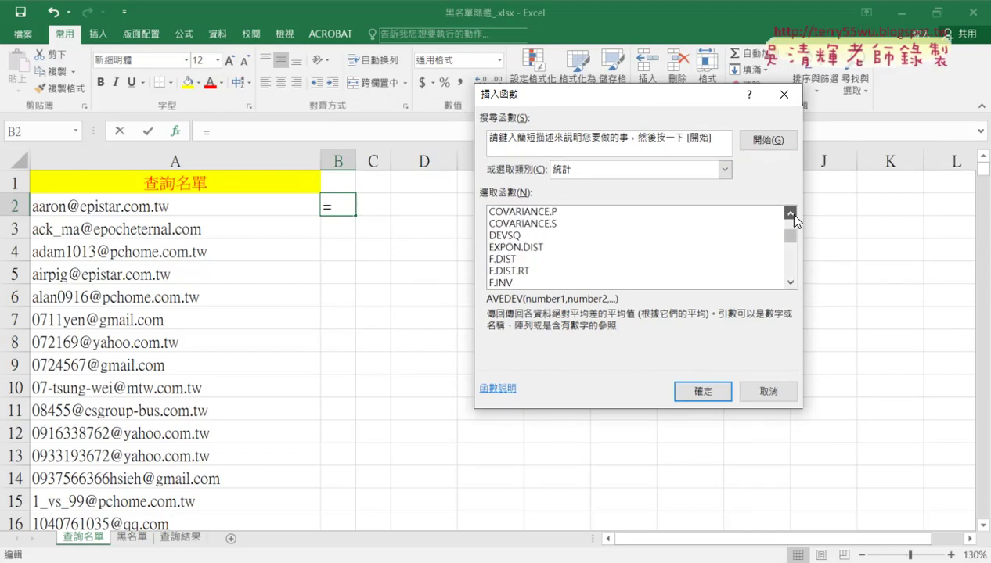
{"action": "left_click", "coordinate": [791, 212]}
{"action": "left_click", "coordinate": [791, 212]}
{"action": "left_click", "coordinate": [539, 237]}
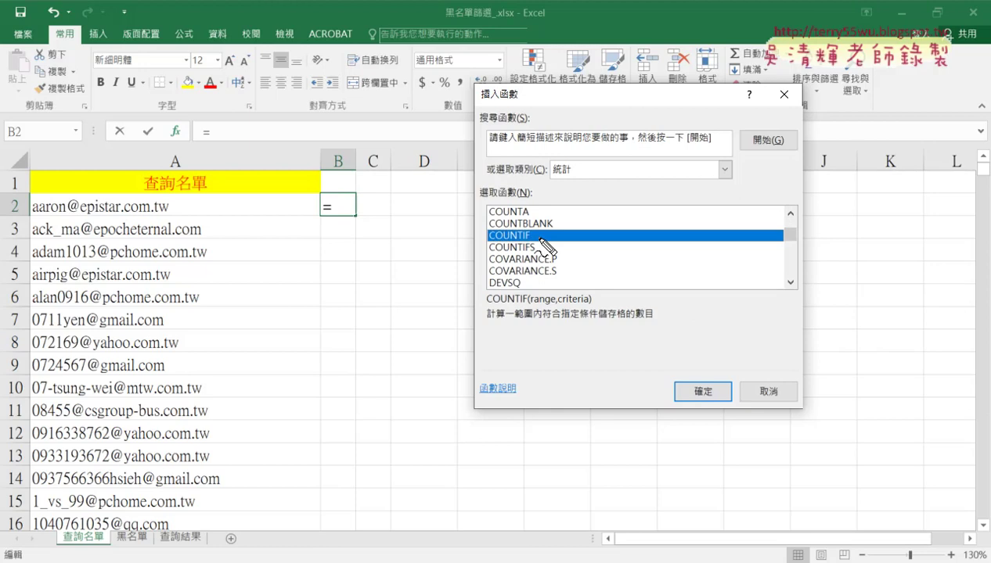
{"action": "left_click_drag", "start_coordinate": [540, 243], "coordinate": [521, 248]}
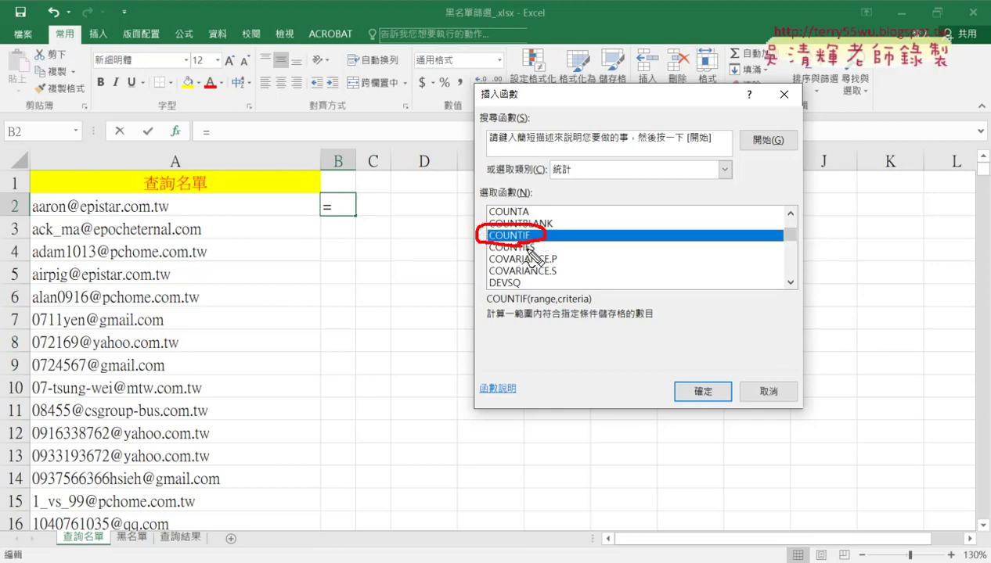
Annotate COUNTIF's range (黑名單 sheet) and criteria (A2), clear the marks, and confirm COUNTIF.
{"action": "left_click_drag", "start_coordinate": [534, 306], "coordinate": [589, 303]}
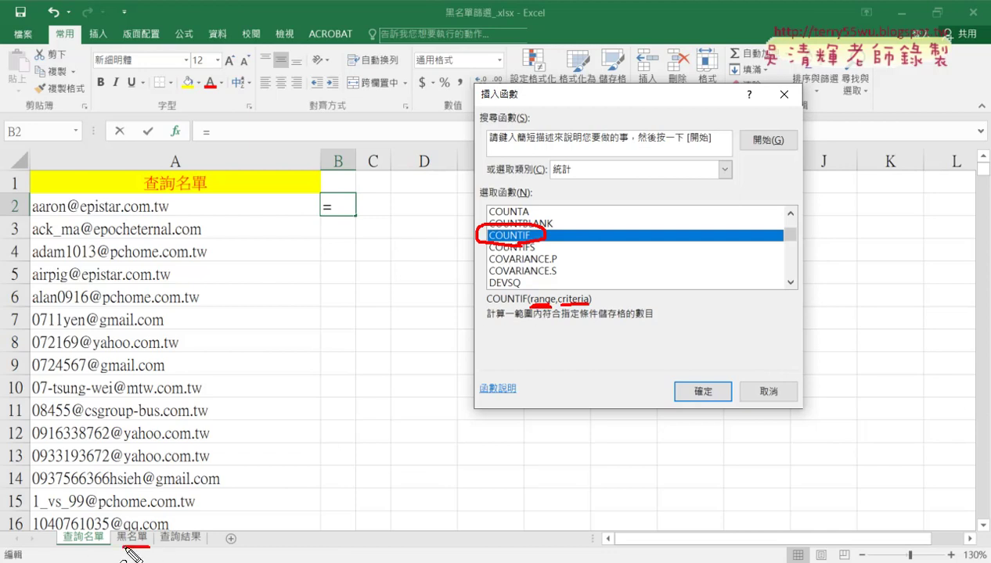
{"action": "left_click_drag", "start_coordinate": [115, 526], "coordinate": [159, 547]}
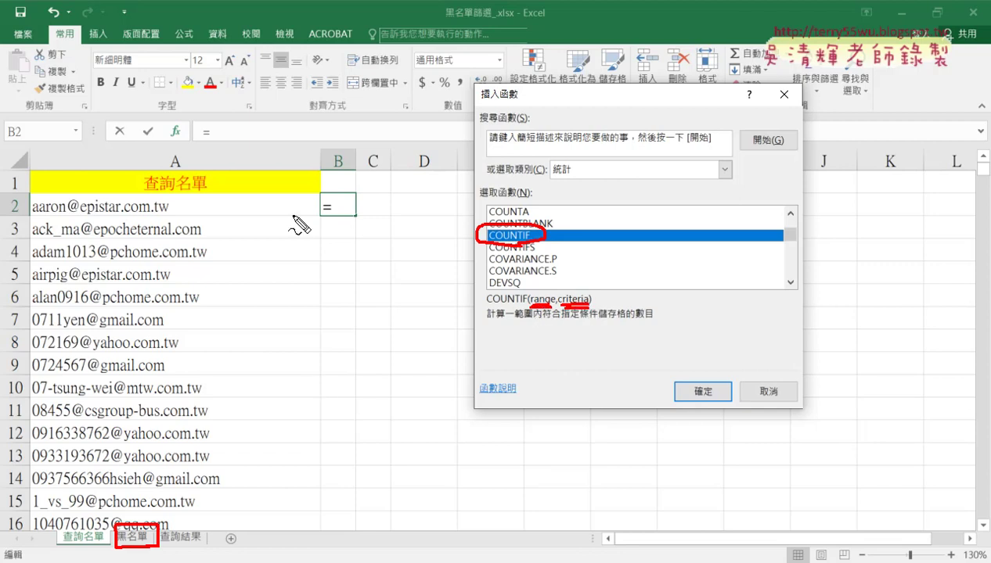
{"action": "mouse_move", "coordinate": [143, 220]}
{"action": "left_mouse_down"}
{"action": "mouse_move", "coordinate": [84, 220]}
{"action": "mouse_move", "coordinate": [189, 217]}
{"action": "left_mouse_up"}
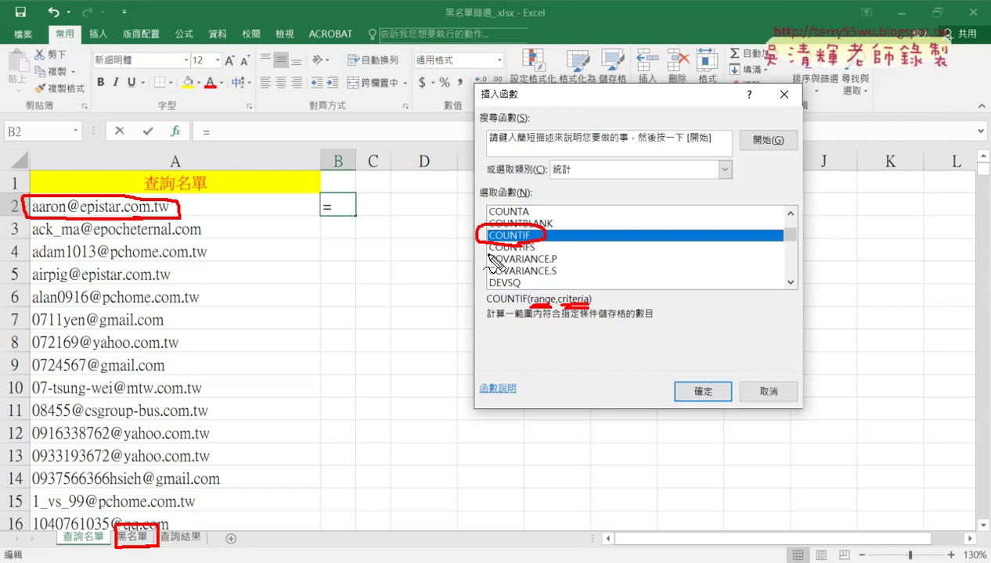
{"action": "left_click_drag", "start_coordinate": [588, 221], "coordinate": [588, 246]}
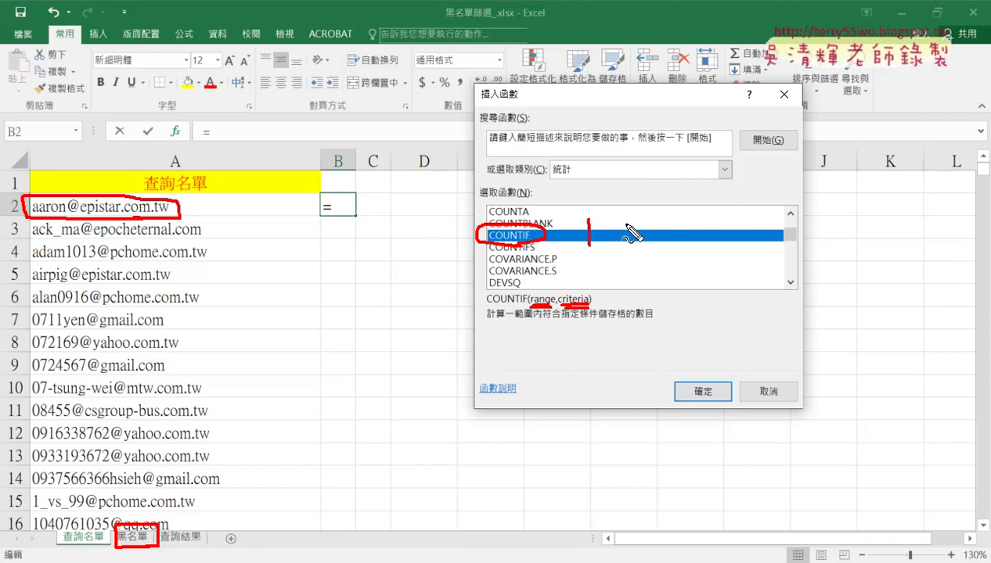
{"action": "mouse_move", "coordinate": [636, 222]}
{"action": "left_mouse_down"}
{"action": "mouse_move", "coordinate": [637, 236]}
{"action": "mouse_move", "coordinate": [634, 225]}
{"action": "left_mouse_up"}
{"action": "key", "text": "Escape"}
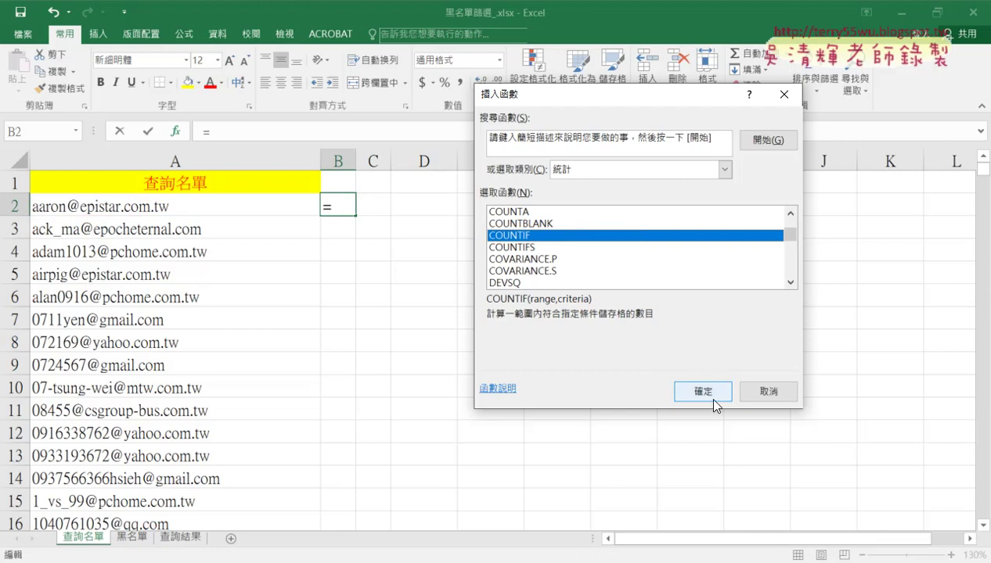
{"action": "left_click", "coordinate": [711, 393]}
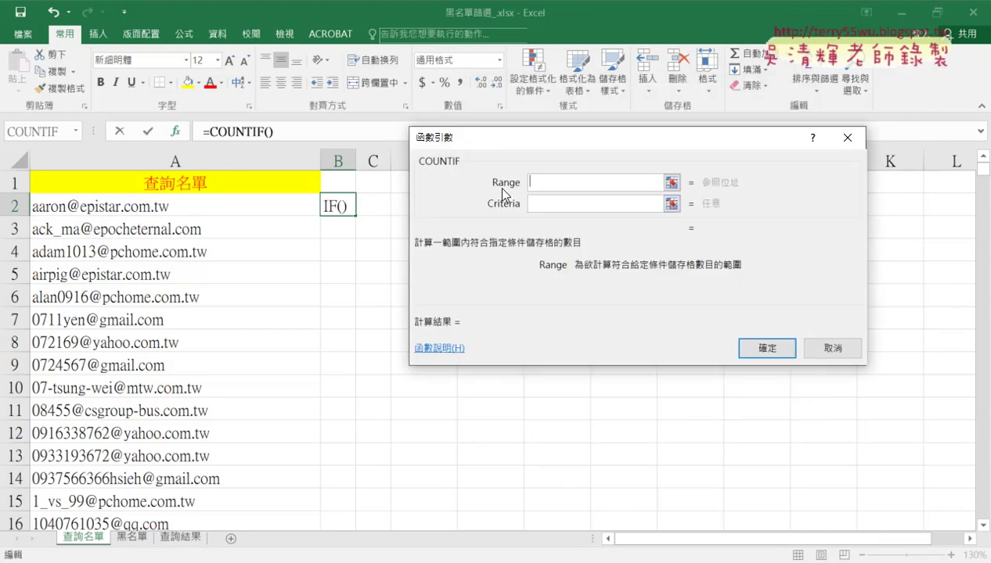
Set the Range to 黑名單!A2, marking the sheet name and column A as the source.
{"action": "left_click", "coordinate": [132, 538]}
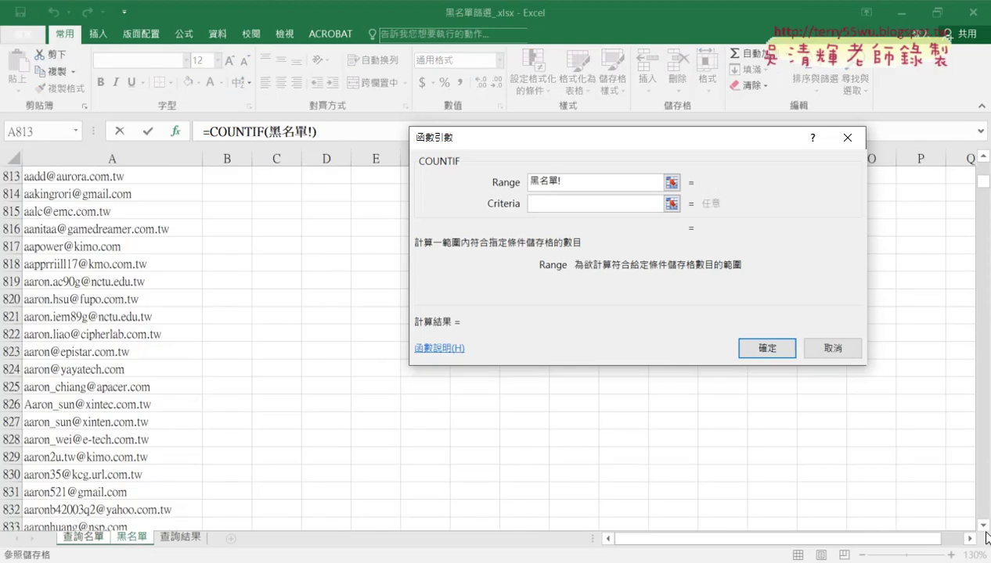
{"action": "left_click_drag", "start_coordinate": [984, 186], "coordinate": [972, 168]}
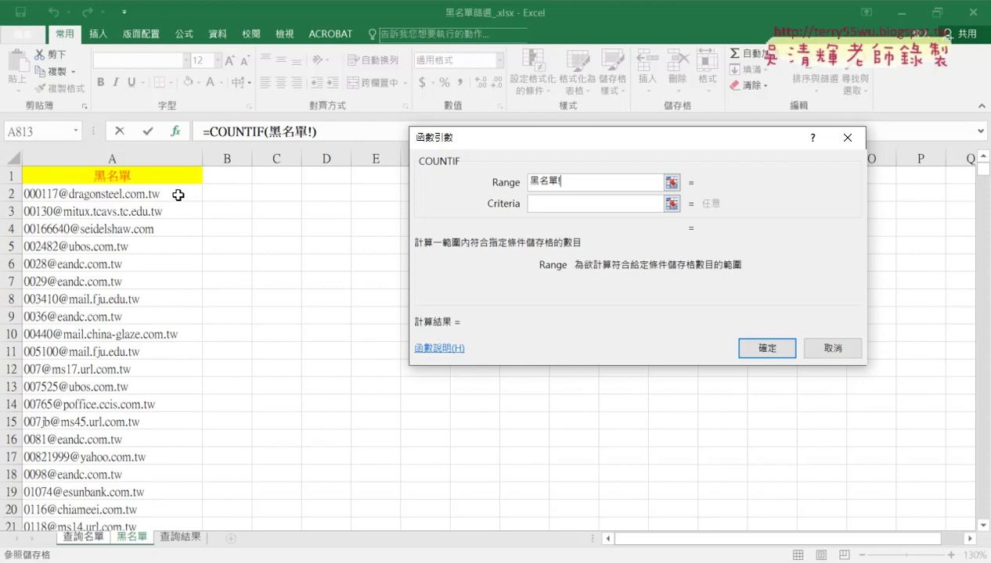
{"action": "left_click", "coordinate": [178, 195]}
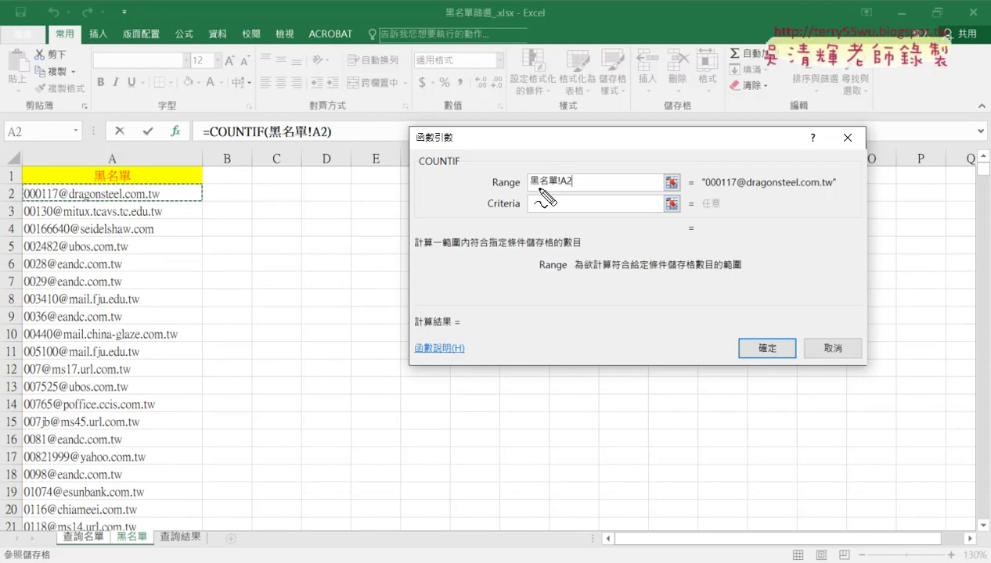
{"action": "left_click_drag", "start_coordinate": [531, 188], "coordinate": [561, 189]}
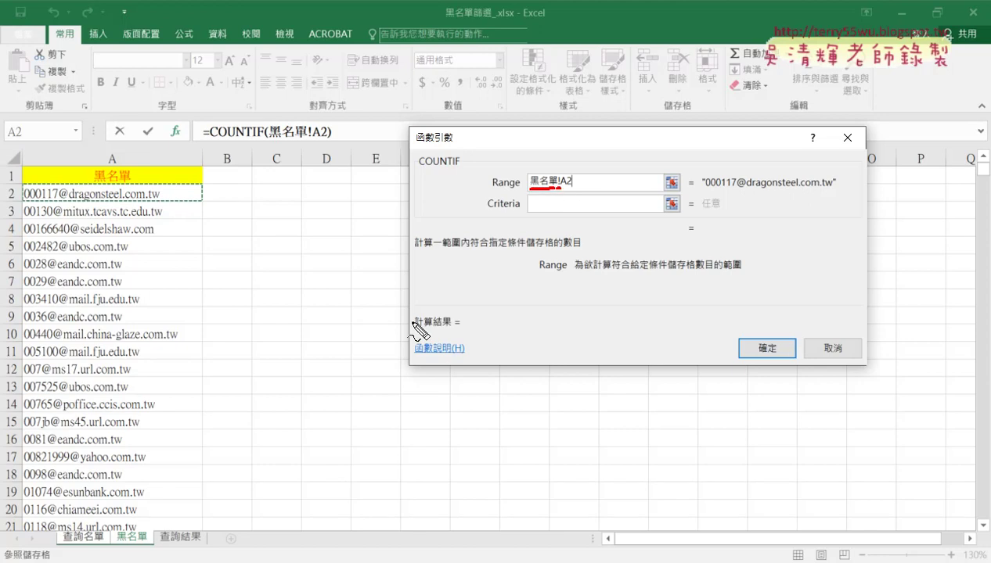
{"action": "left_click_drag", "start_coordinate": [152, 549], "coordinate": [157, 548]}
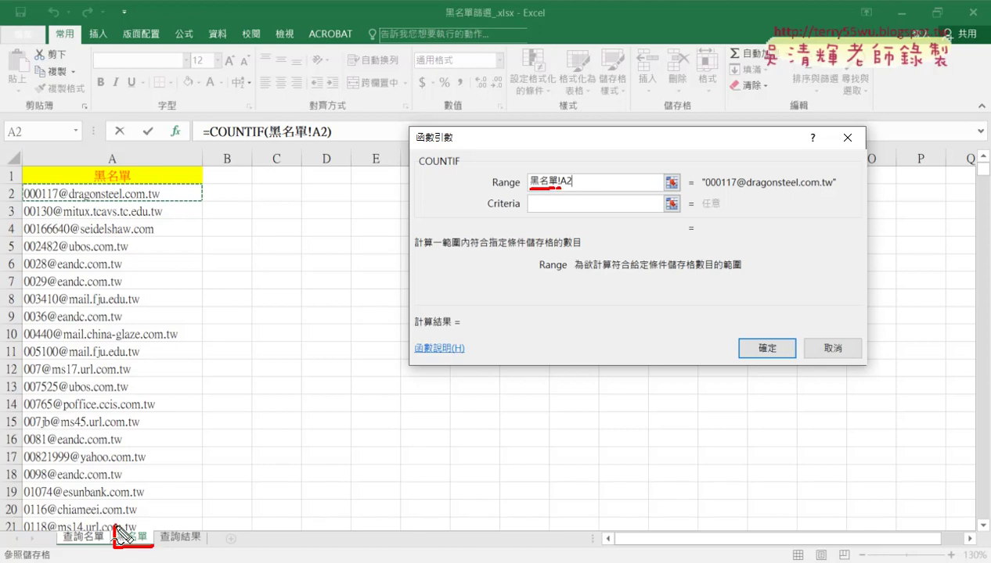
{"action": "left_click_drag", "start_coordinate": [561, 189], "coordinate": [579, 188]}
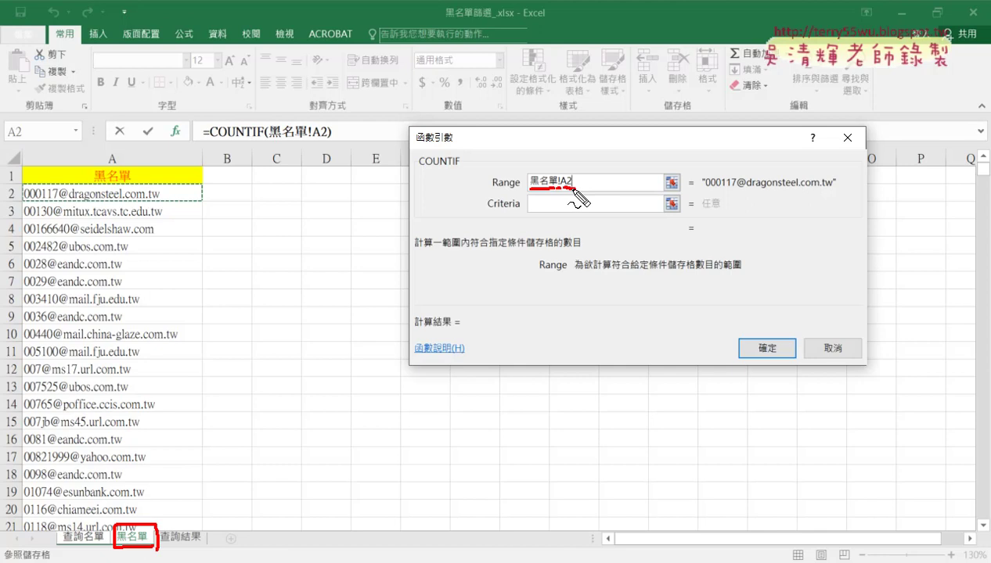
{"action": "mouse_move", "coordinate": [135, 210]}
{"action": "left_mouse_down"}
{"action": "mouse_move", "coordinate": [135, 272]}
{"action": "mouse_move", "coordinate": [183, 316]}
{"action": "left_mouse_up"}
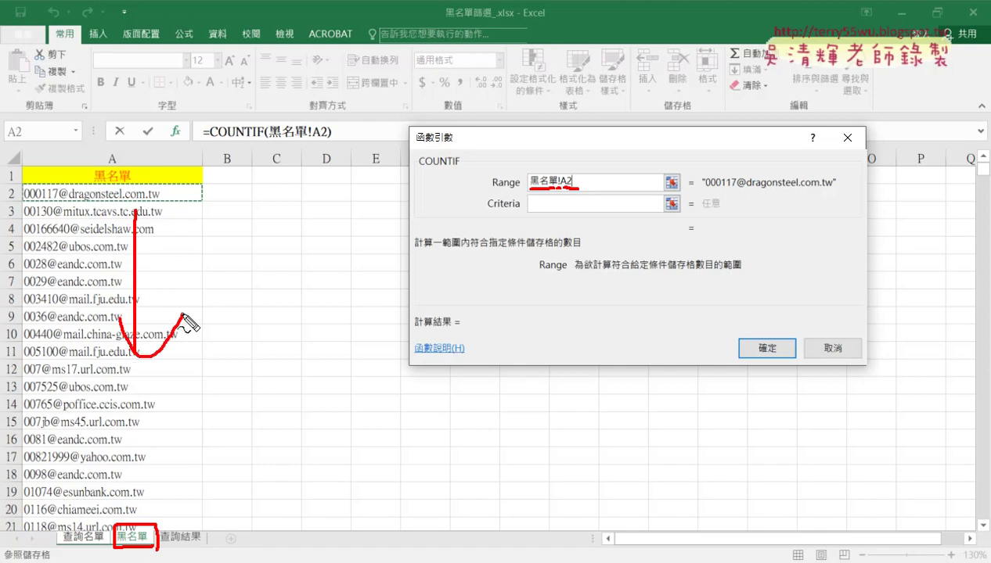
{"action": "key", "text": "Escape"}
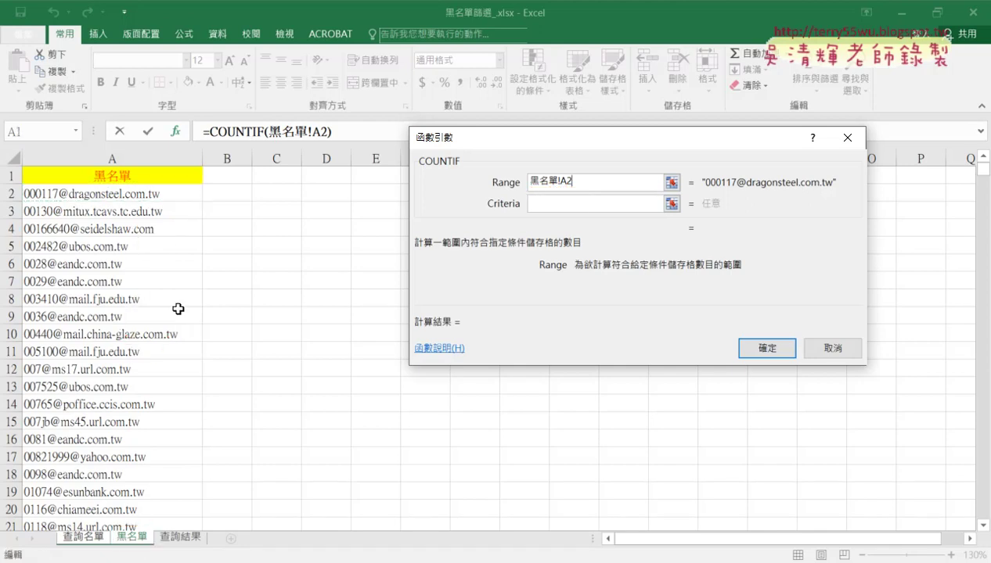
Delete the mistaken 黑名單!A2+黑名單!A2:A3466 range, leaving the Range box empty.
{"action": "left_click_drag", "start_coordinate": [143, 193], "coordinate": [137, 547]}
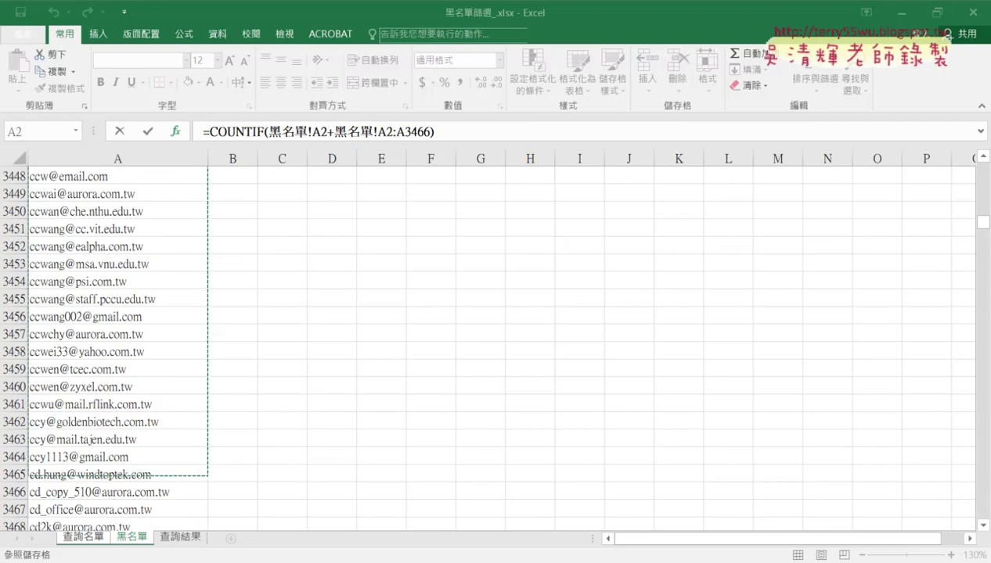
{"action": "left_click", "coordinate": [174, 133]}
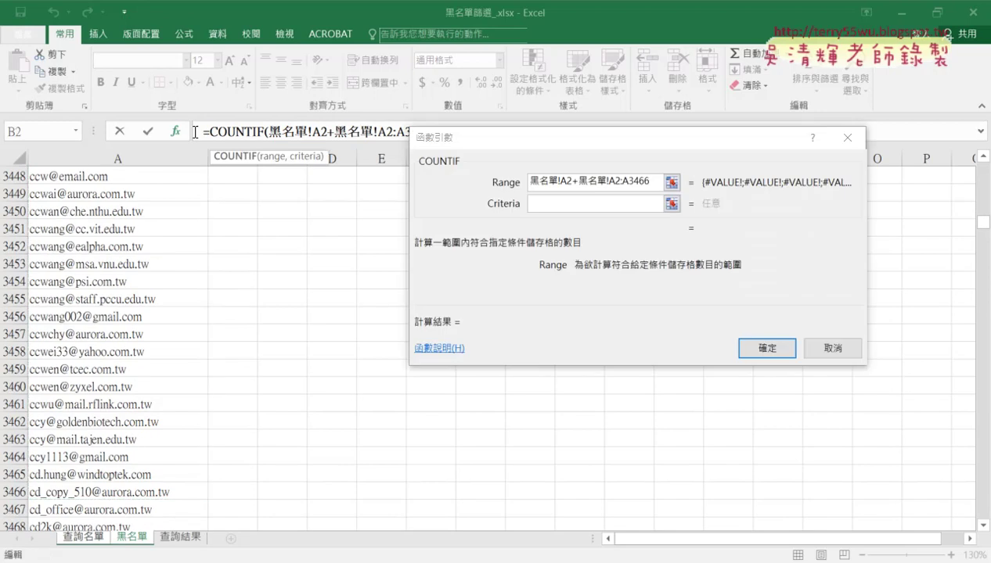
{"action": "left_click_drag", "start_coordinate": [655, 183], "coordinate": [537, 183]}
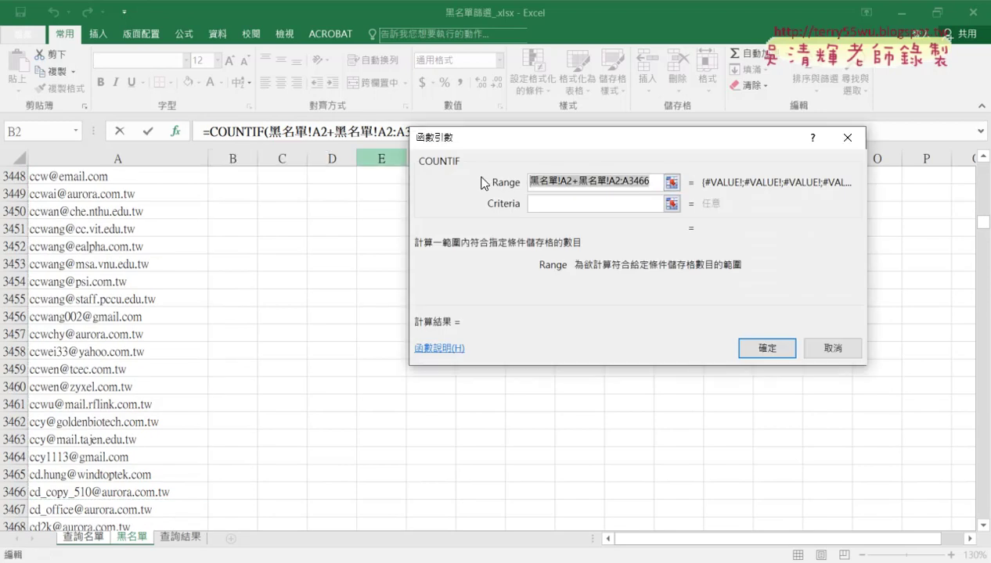
{"action": "key", "text": "Delete"}
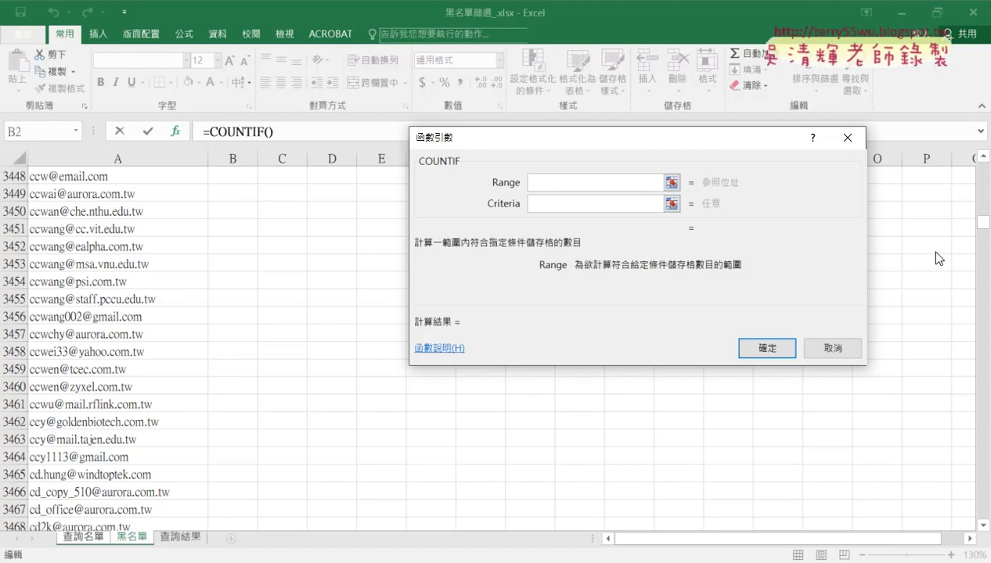
Set the Range to the full blacklist column 黑名單!A2:A22223.
{"action": "left_click_drag", "start_coordinate": [985, 230], "coordinate": [985, 173]}
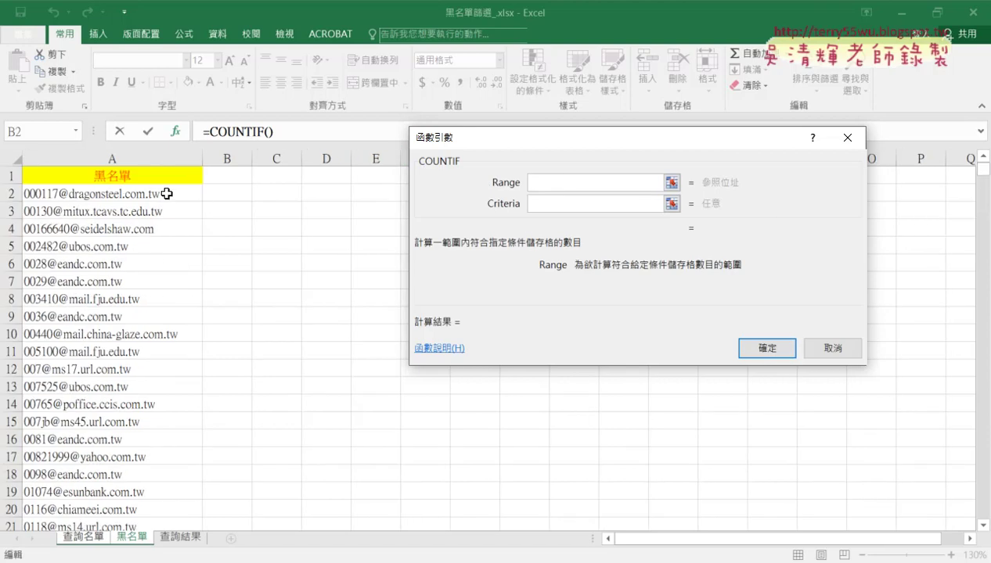
{"action": "left_click", "coordinate": [165, 193]}
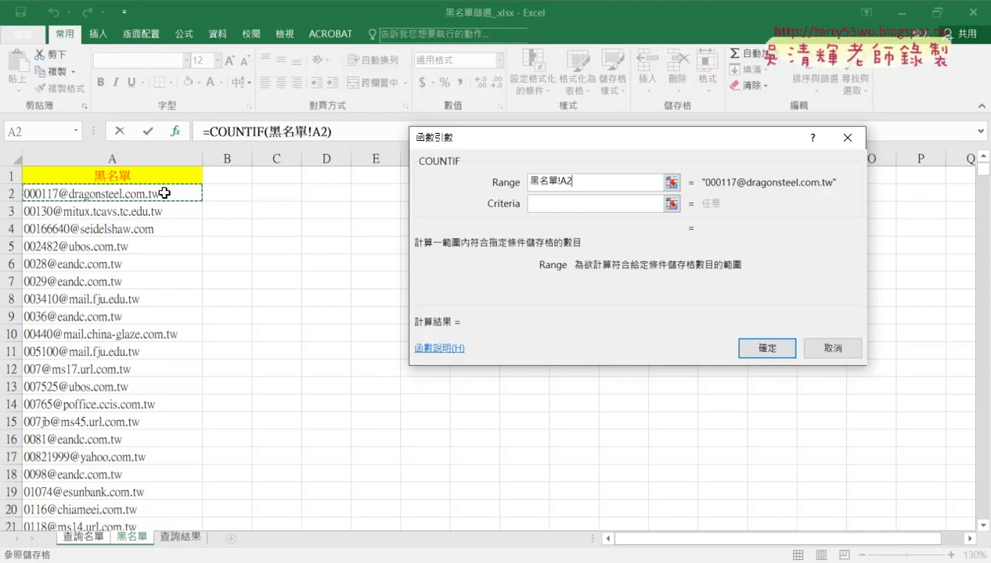
{"action": "key", "text": "ctrl+shift+Down"}
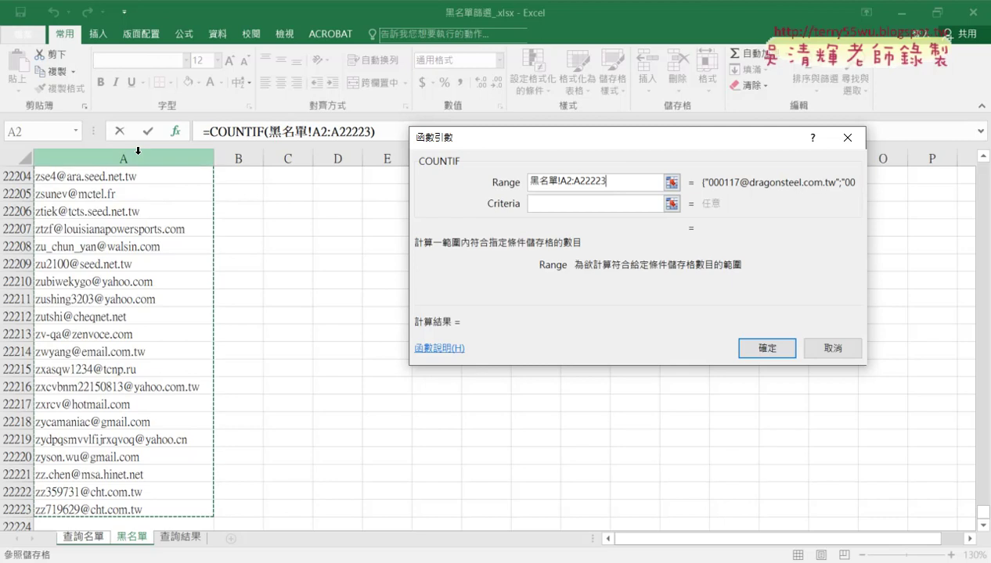
{"action": "left_click", "coordinate": [571, 205]}
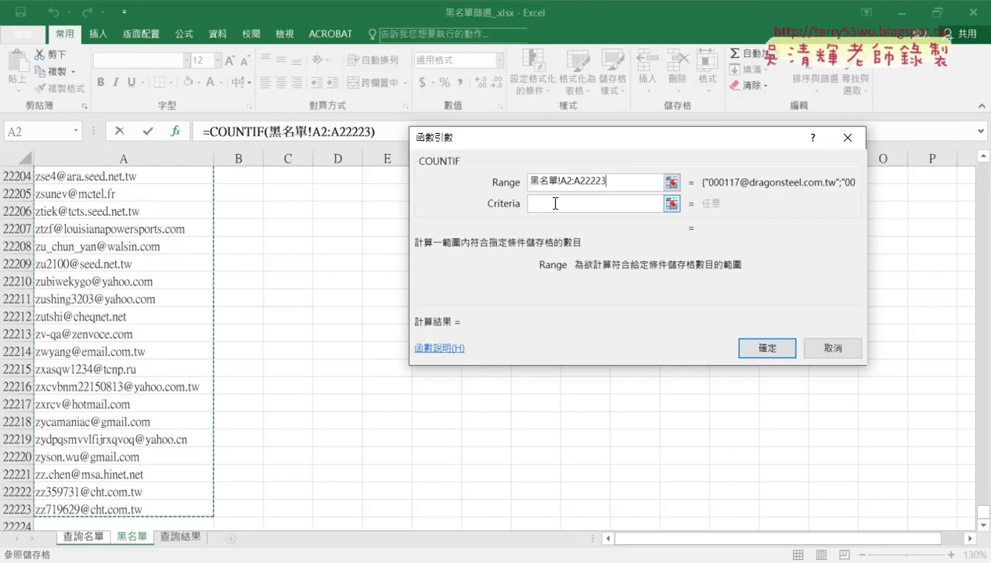
Use 查詢名單 cell A2 as the Criteria, giving =COUNTIF(黑名單!A2:A22223,A2).
{"action": "left_click", "coordinate": [555, 203]}
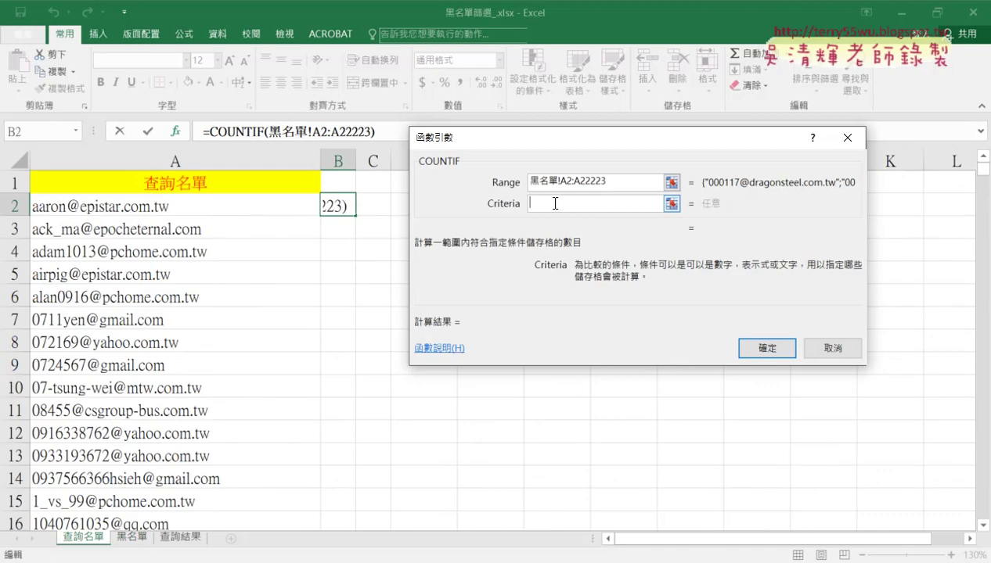
{"action": "left_click", "coordinate": [216, 208]}
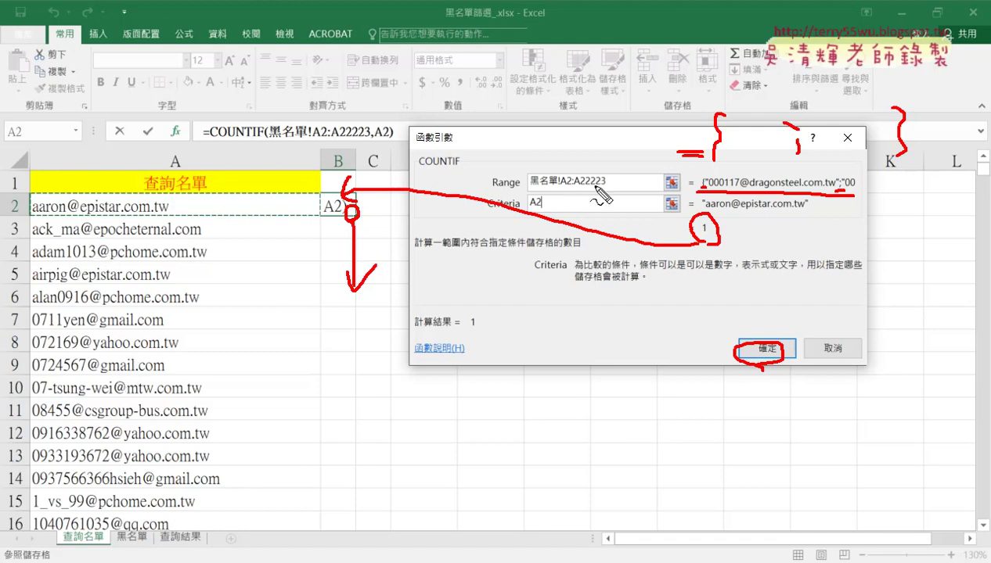
{"action": "left_click_drag", "start_coordinate": [560, 190], "coordinate": [605, 189]}
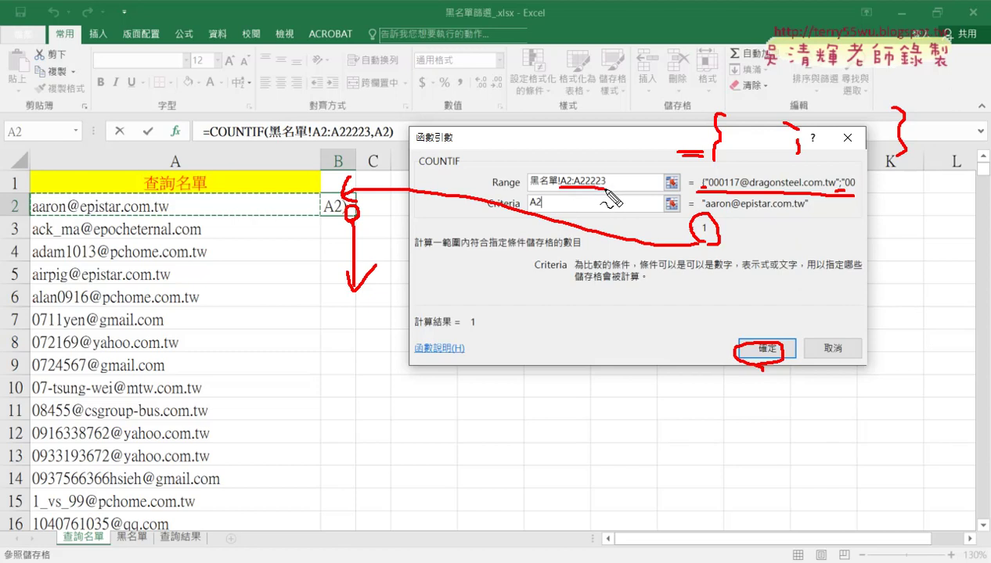
{"action": "left_click_drag", "start_coordinate": [605, 187], "coordinate": [562, 187]}
{"action": "key", "text": "Escape"}
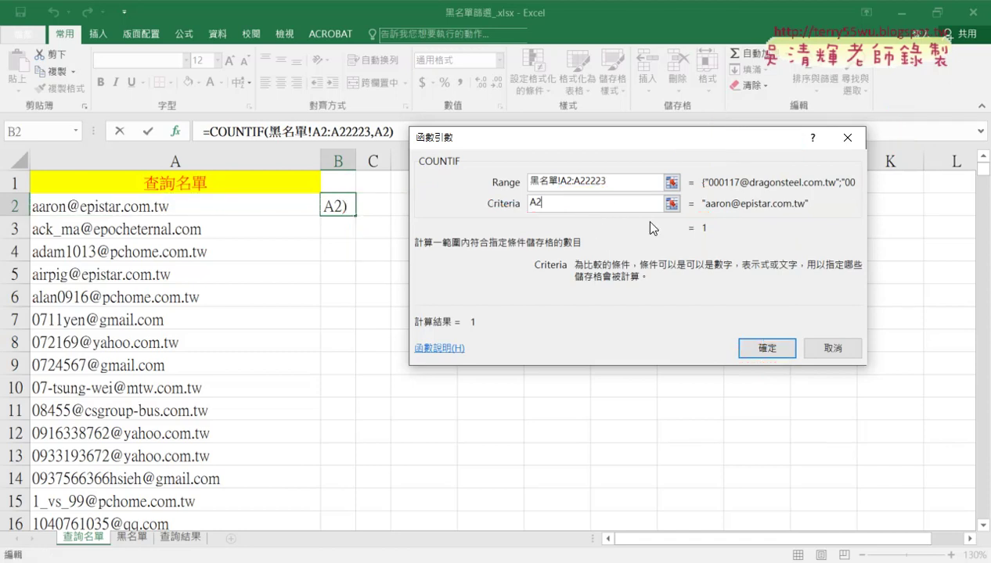
Add $ row anchors to the Range, making it 黑名單!A$2:A$22223.
{"action": "left_click", "coordinate": [569, 181]}
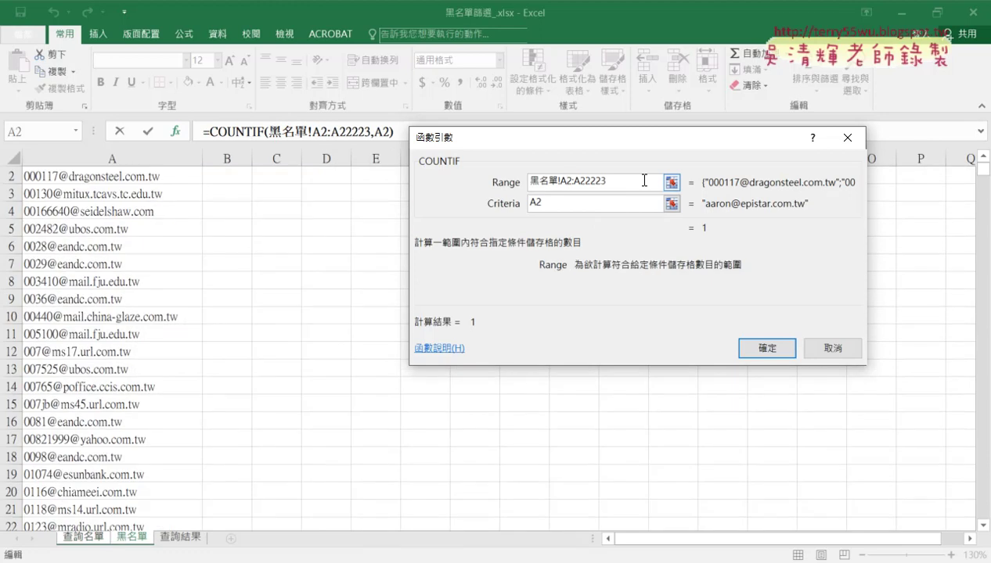
{"action": "type", "text": "$2:A"}
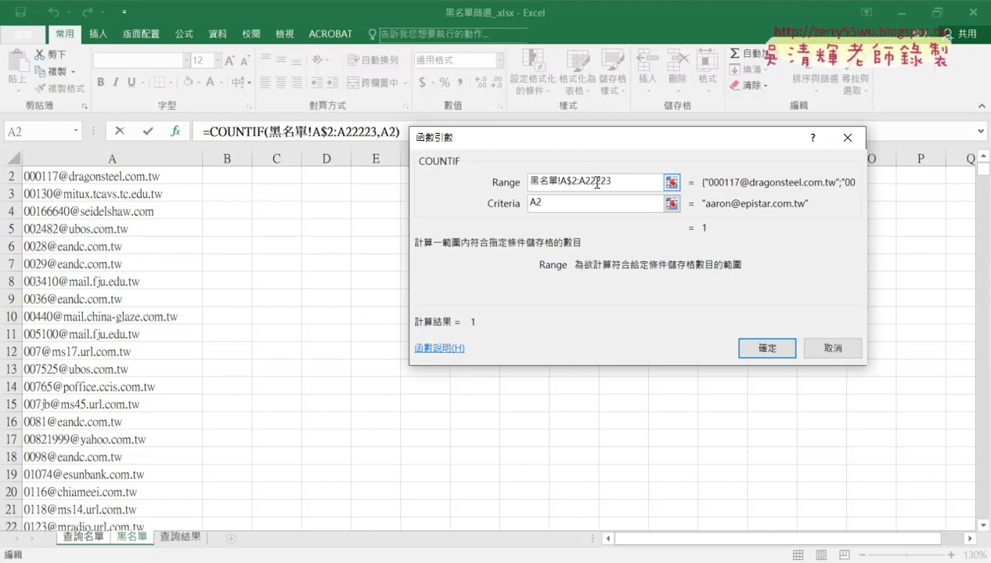
{"action": "type", "text": "$"}
Insert the COUNTIF formula in B2, fill it down column B, and check B124's result.
{"action": "left_click", "coordinate": [763, 348]}
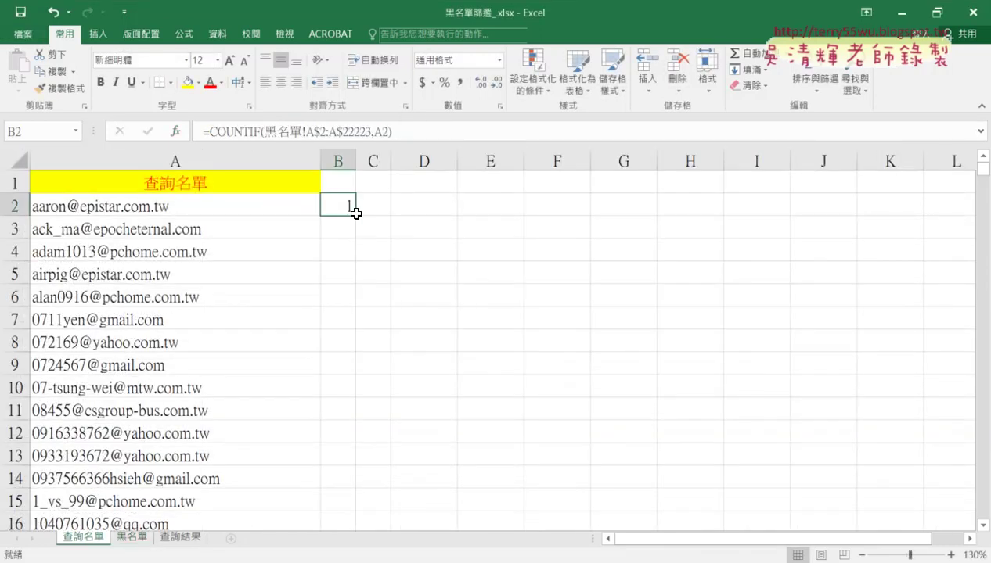
{"action": "double_click", "coordinate": [357, 215]}
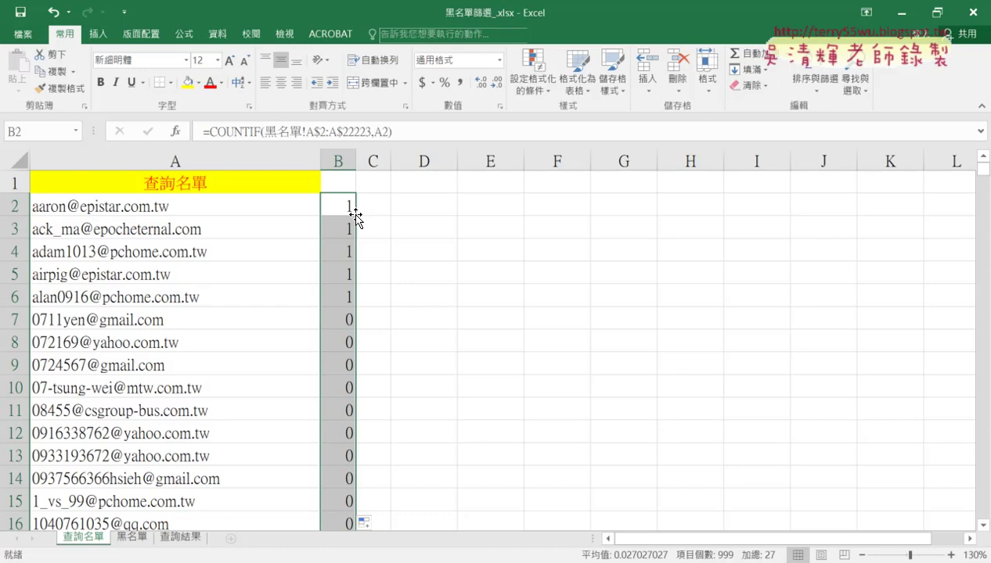
{"action": "scroll", "coordinate": [323, 297], "scroll_direction": "down", "scroll_amount": 2}
{"action": "scroll", "coordinate": [323, 297], "scroll_direction": "down", "scroll_amount": 4}
{"action": "scroll", "coordinate": [321, 304], "scroll_direction": "down", "scroll_amount": 5}
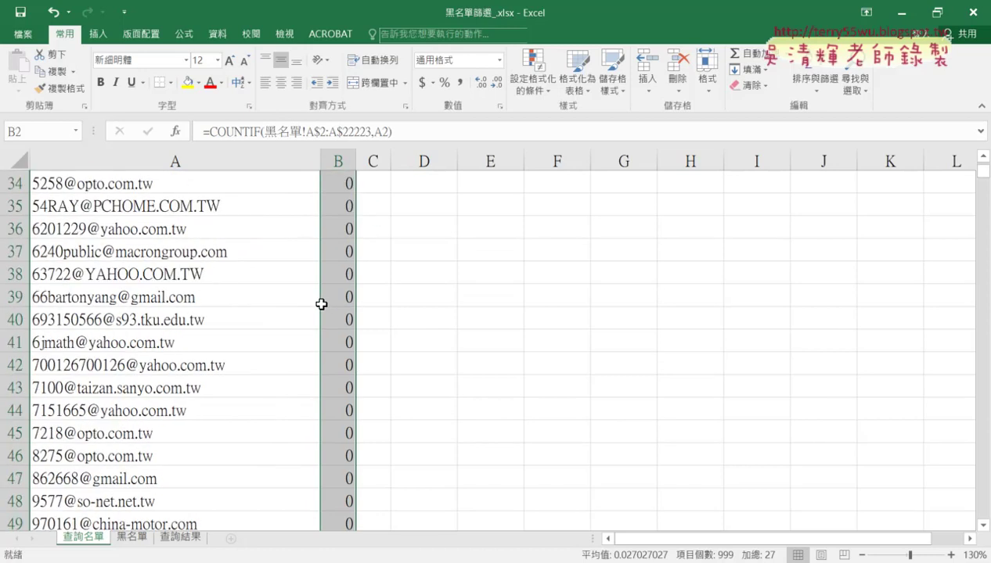
{"action": "scroll", "coordinate": [321, 303], "scroll_direction": "down", "scroll_amount": 8}
{"action": "scroll", "coordinate": [321, 304], "scroll_direction": "down", "scroll_amount": 4}
{"action": "scroll", "coordinate": [321, 303], "scroll_direction": "down", "scroll_amount": 10}
{"action": "scroll", "coordinate": [320, 304], "scroll_direction": "down", "scroll_amount": 5}
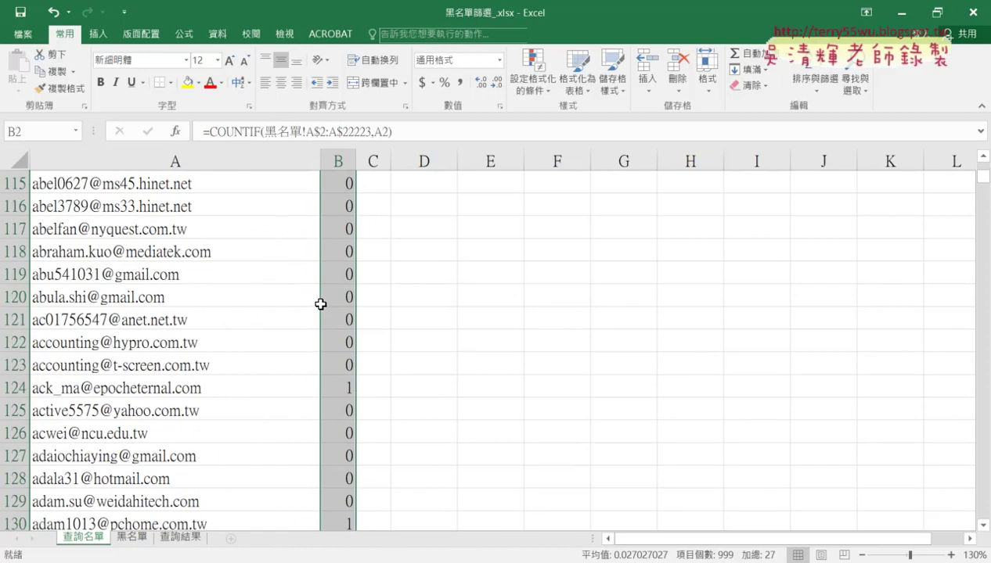
{"action": "scroll", "coordinate": [321, 304], "scroll_direction": "down", "scroll_amount": 2}
{"action": "left_click_drag", "start_coordinate": [343, 252], "coordinate": [212, 255]}
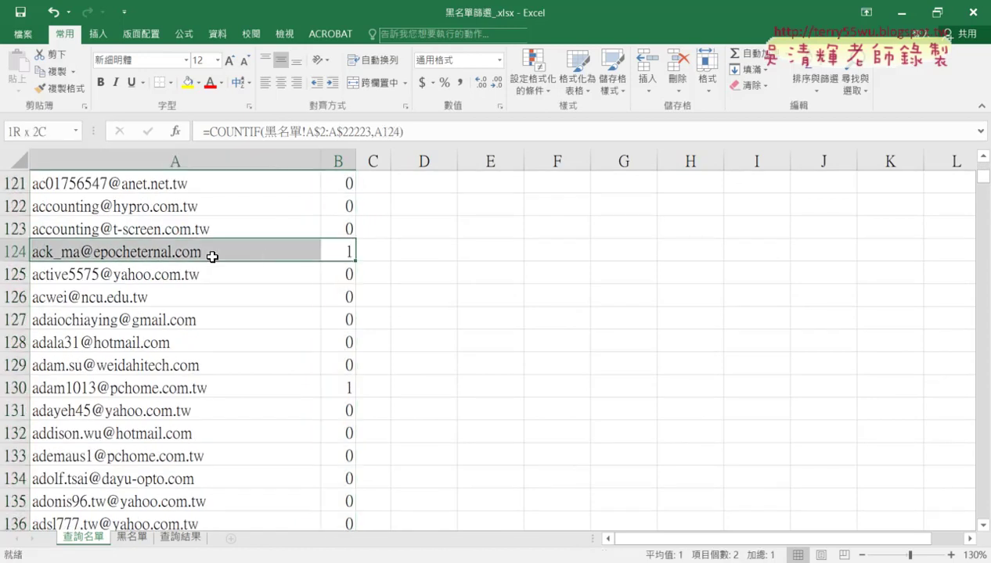
{"action": "left_click", "coordinate": [350, 251]}
Review the 1/0 results, comparing the 查詢結果 sheet with query emails A2:A5.
{"action": "scroll", "coordinate": [350, 251], "scroll_direction": "up", "scroll_amount": 3}
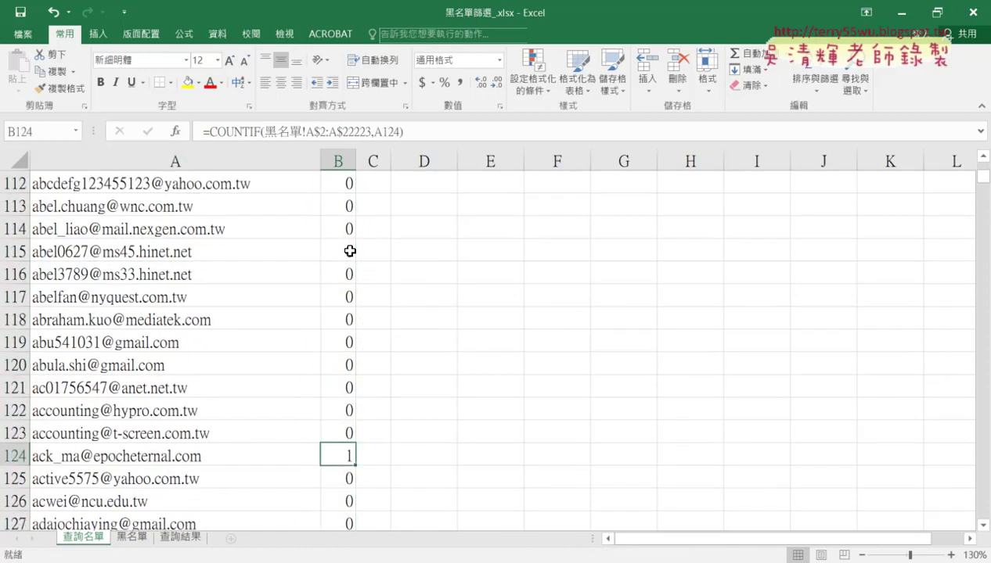
{"action": "scroll", "coordinate": [350, 250], "scroll_direction": "up", "scroll_amount": 12}
{"action": "scroll", "coordinate": [350, 251], "scroll_direction": "up", "scroll_amount": 3}
{"action": "scroll", "coordinate": [350, 251], "scroll_direction": "up", "scroll_amount": 12}
{"action": "scroll", "coordinate": [349, 251], "scroll_direction": "up", "scroll_amount": 9}
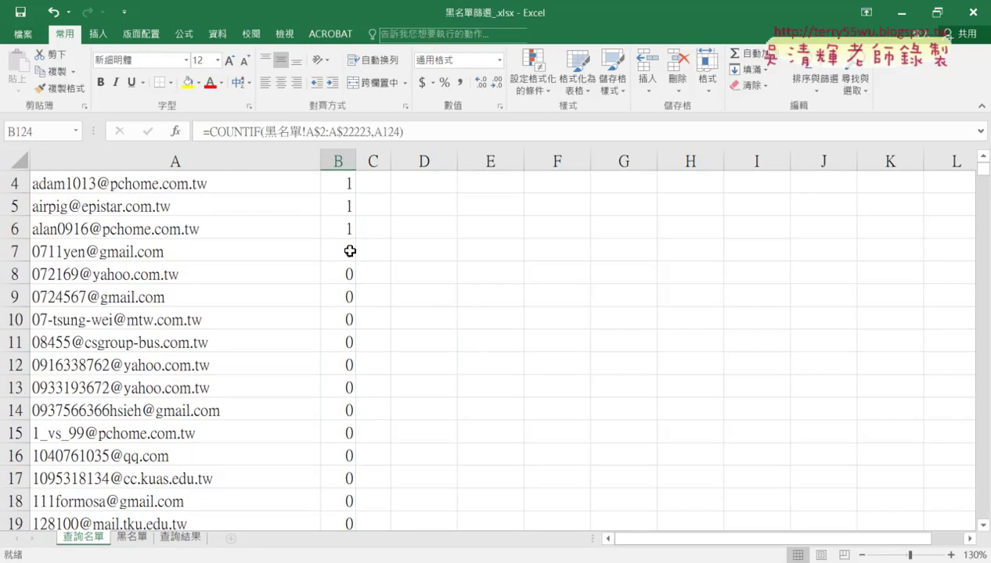
{"action": "scroll", "coordinate": [349, 251], "scroll_direction": "up", "scroll_amount": 1}
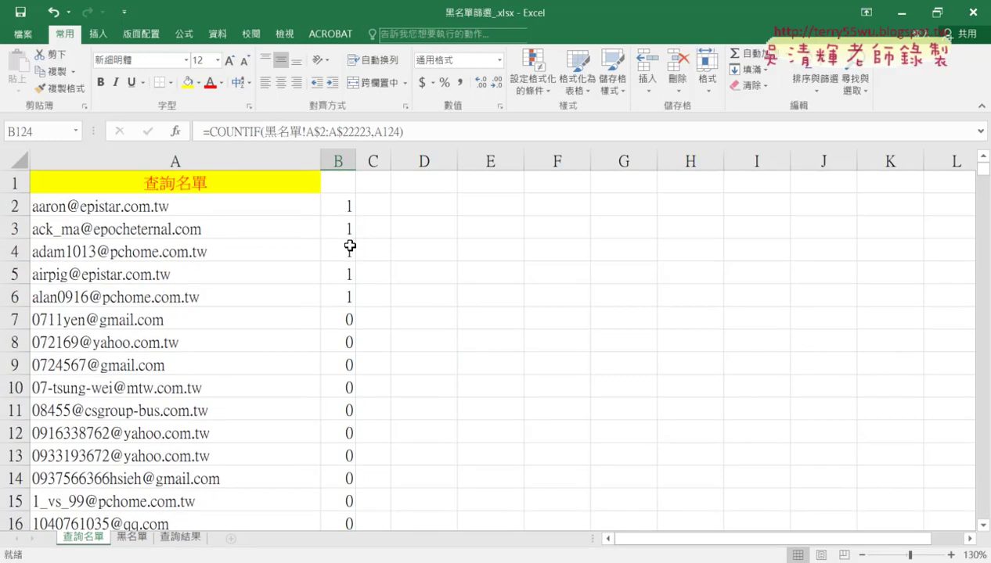
{"action": "left_click", "coordinate": [181, 538]}
{"action": "left_click", "coordinate": [83, 539]}
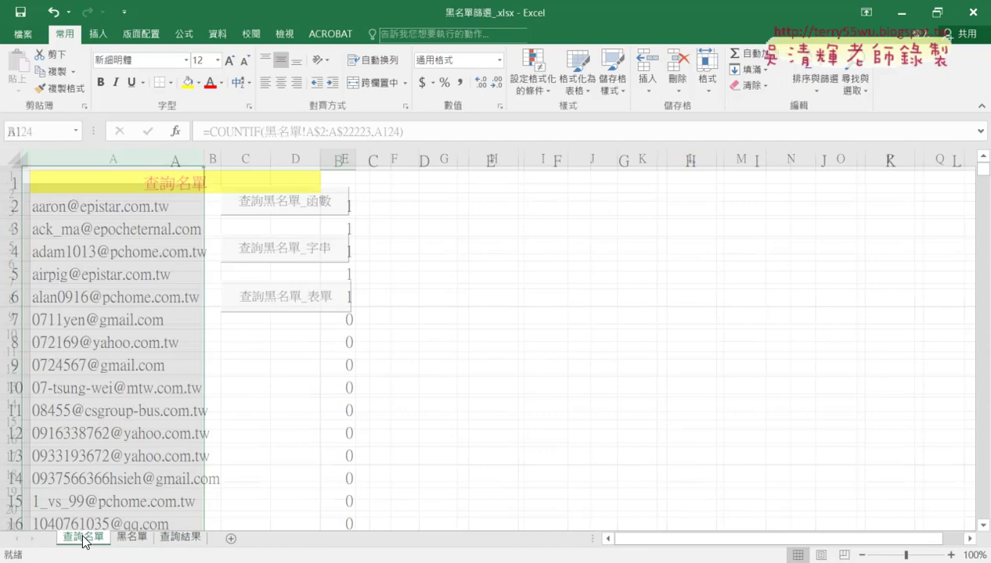
{"action": "left_click", "coordinate": [275, 210]}
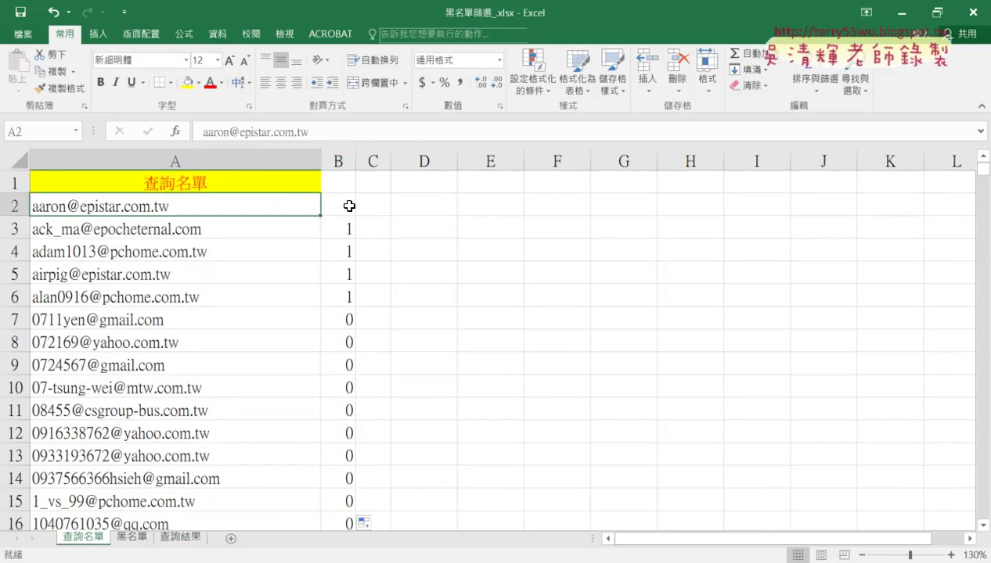
{"action": "left_click_drag", "start_coordinate": [291, 208], "coordinate": [285, 276]}
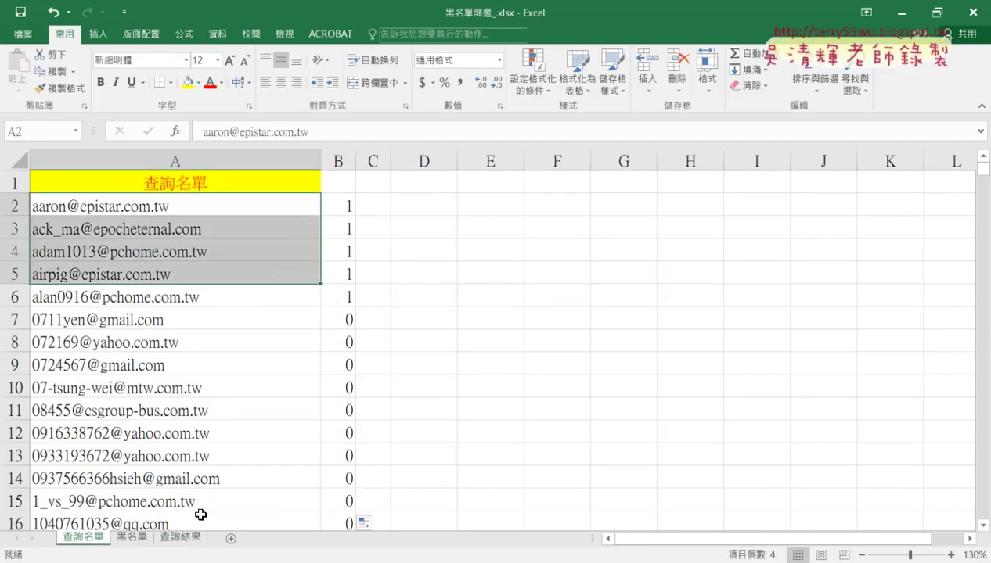
{"action": "left_click", "coordinate": [185, 539]}
{"action": "left_click", "coordinate": [86, 538]}
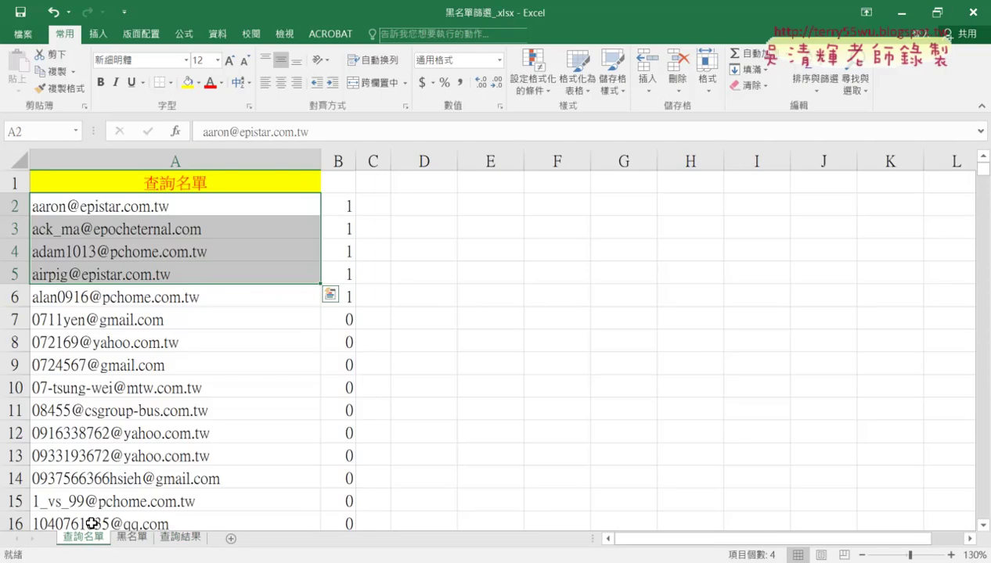
{"action": "scroll", "coordinate": [221, 386], "scroll_direction": "down", "scroll_amount": 4}
{"action": "scroll", "coordinate": [232, 380], "scroll_direction": "down", "scroll_amount": 4}
{"action": "scroll", "coordinate": [233, 381], "scroll_direction": "down", "scroll_amount": 7}
{"action": "scroll", "coordinate": [236, 378], "scroll_direction": "down", "scroll_amount": 6}
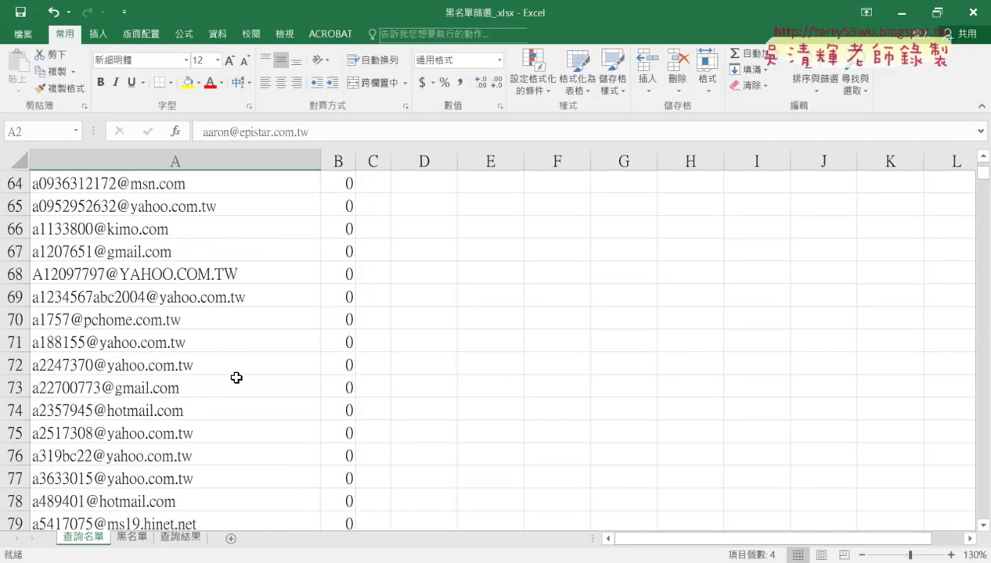
{"action": "scroll", "coordinate": [236, 376], "scroll_direction": "down", "scroll_amount": 7}
{"action": "scroll", "coordinate": [236, 370], "scroll_direction": "down", "scroll_amount": 2}
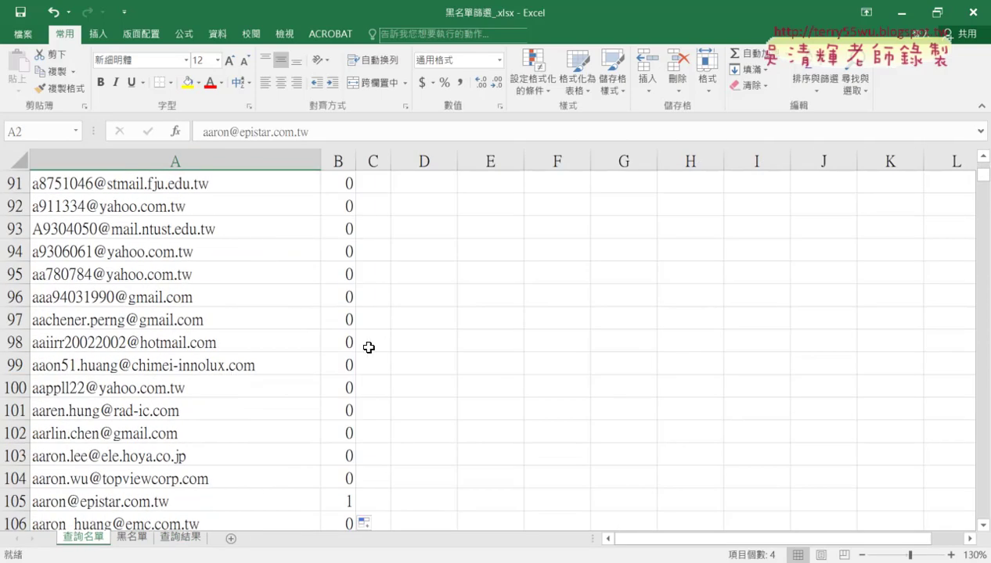
{"action": "scroll", "coordinate": [368, 347], "scroll_direction": "up", "scroll_amount": 14}
{"action": "scroll", "coordinate": [368, 347], "scroll_direction": "up", "scroll_amount": 8}
{"action": "scroll", "coordinate": [369, 347], "scroll_direction": "up", "scroll_amount": 8}
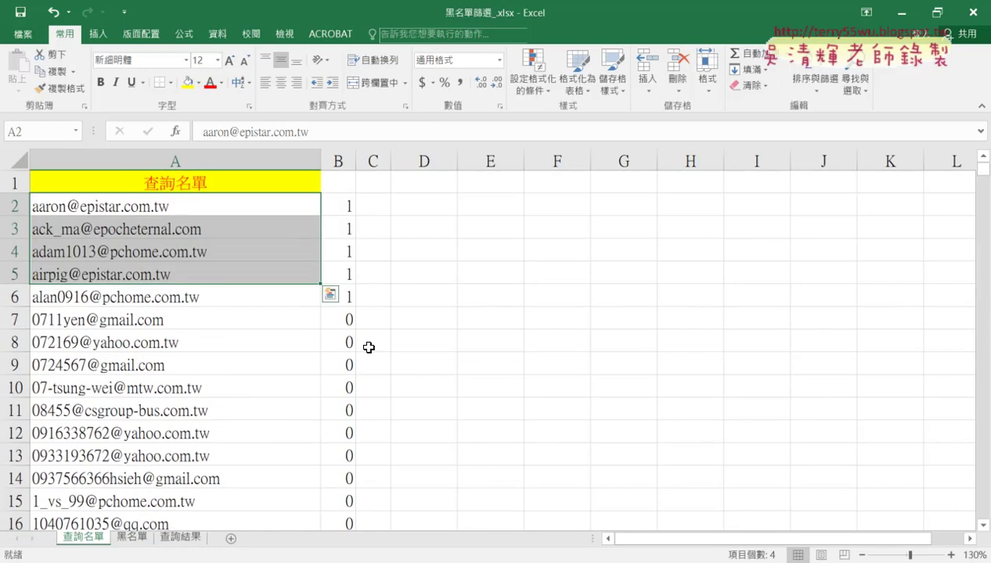